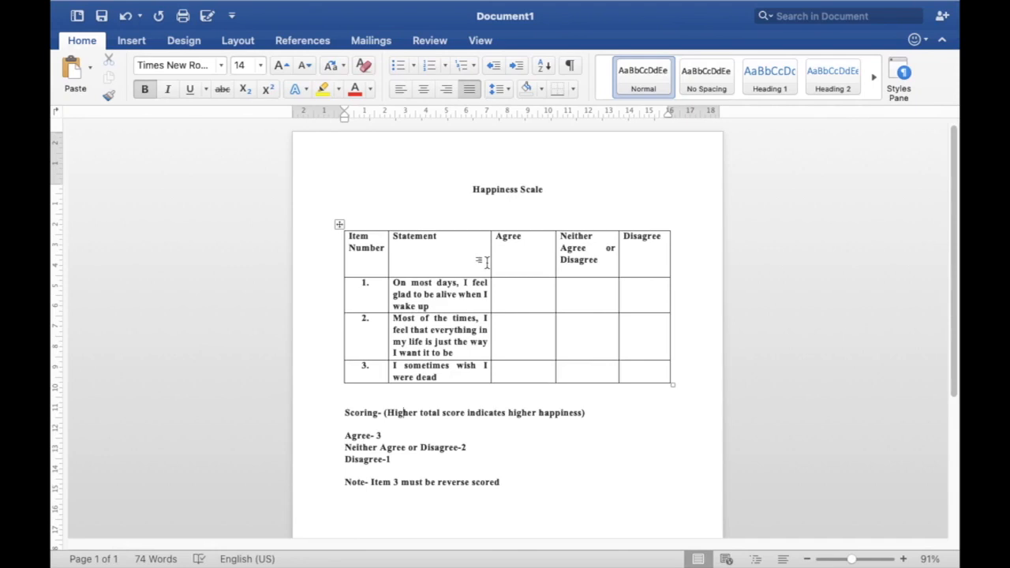
# Review the Happiness Scale table, covering its three response columns and the three statements
pyautogui.click(526, 215)
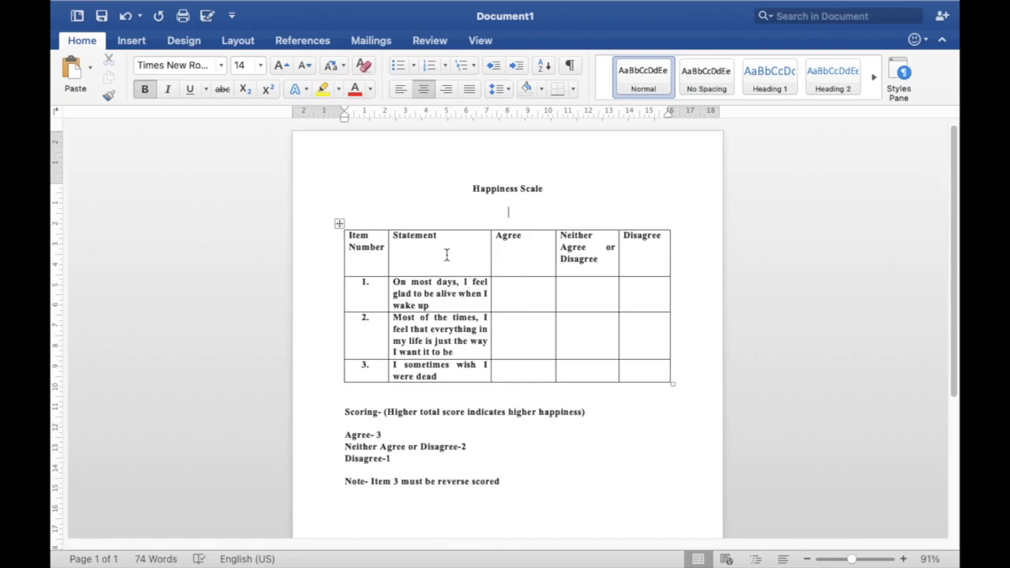
pyautogui.click(532, 271)
pyautogui.click(591, 271)
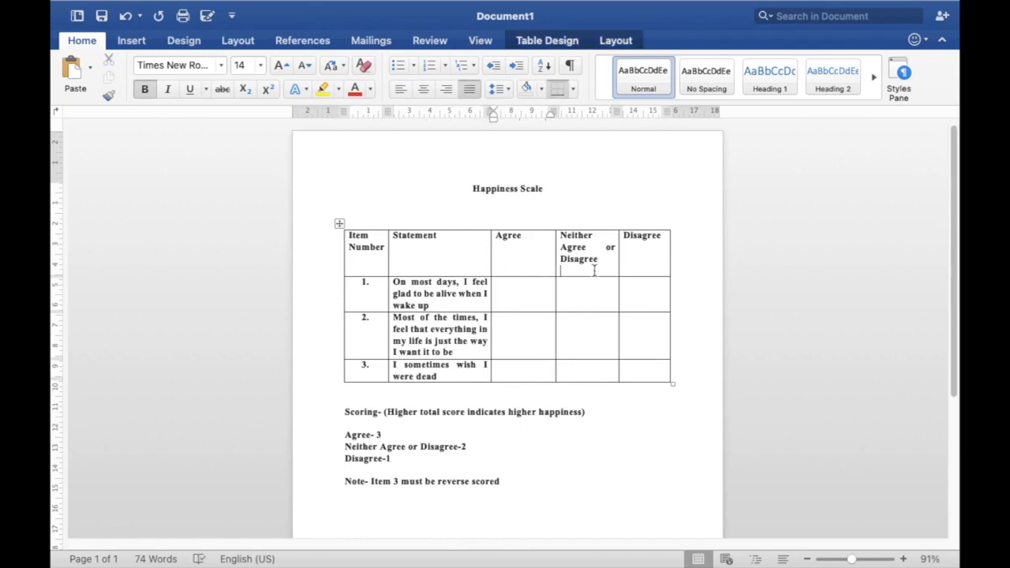
pyautogui.click(664, 268)
pyautogui.scroll(-2, 437, 300)
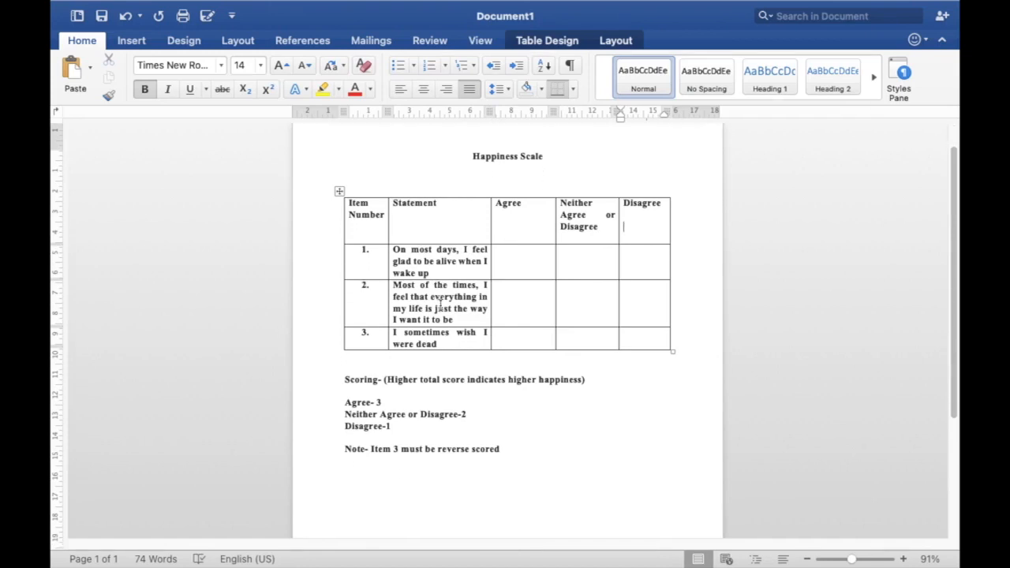
pyautogui.scroll(-3, 439, 306)
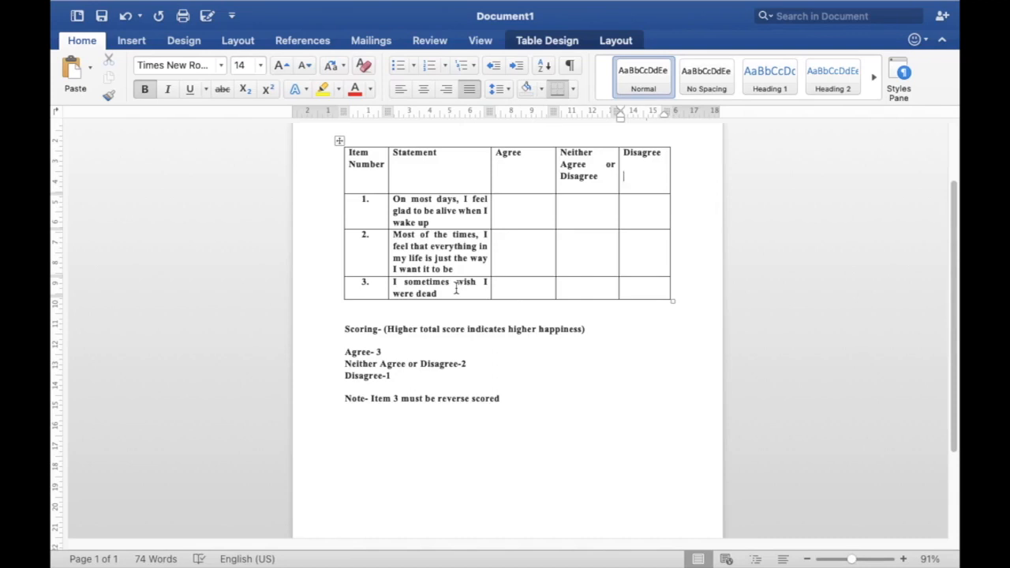
pyautogui.scroll(2, 455, 289)
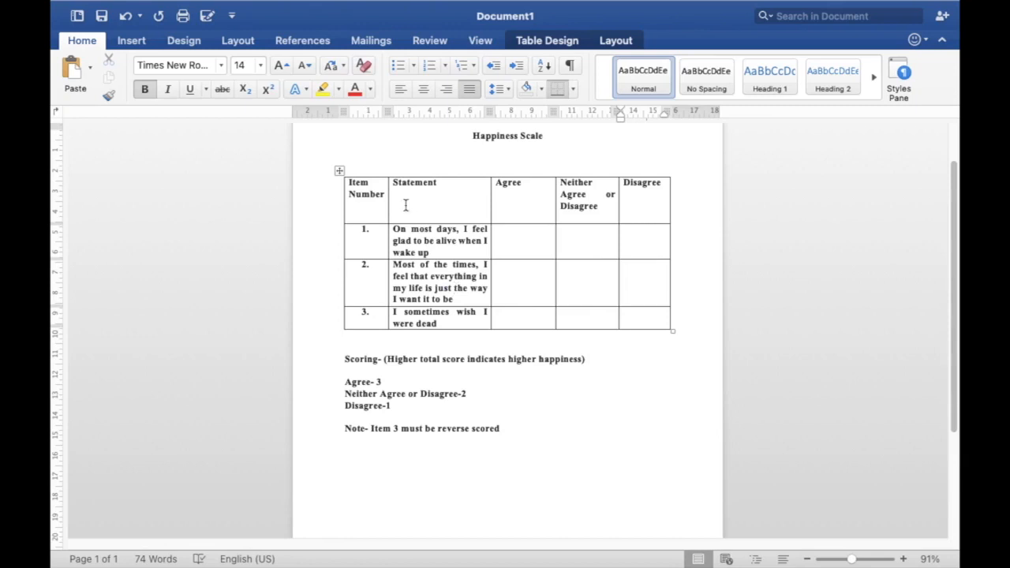
pyautogui.scroll(1, 406, 205)
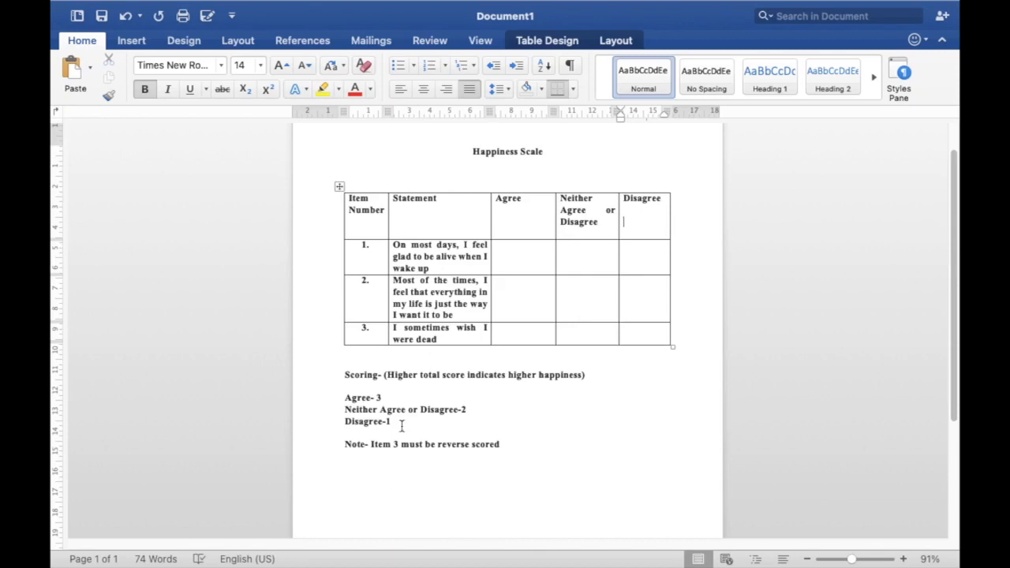
# Examine the scoring line and the point values for Agree, Neither Agree or Disagree, and Disagree
pyautogui.moveTo(342, 375); pyautogui.dragTo(593, 384)
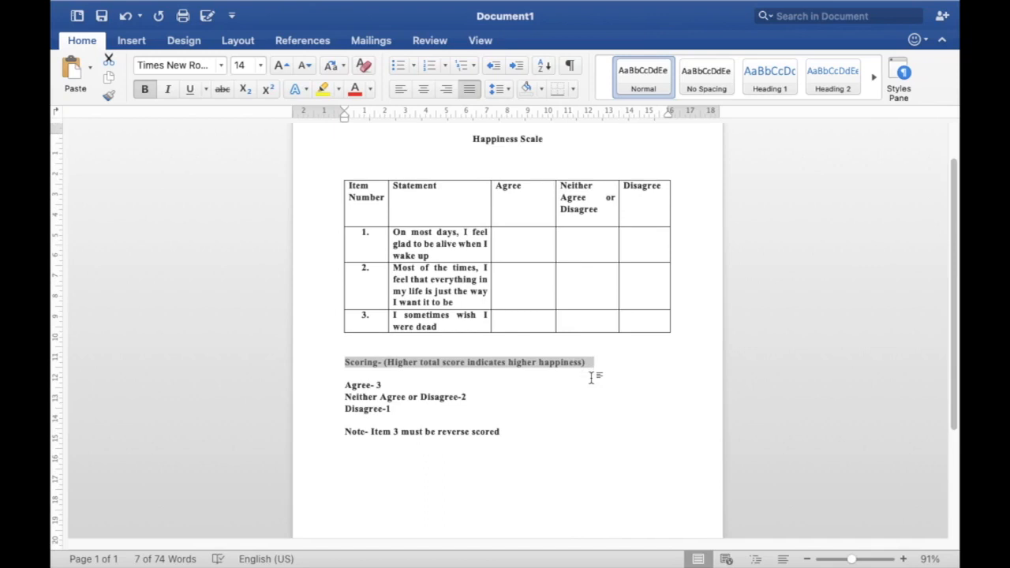
pyautogui.click(530, 381)
pyautogui.scroll(-1, 529, 382)
pyautogui.scroll(-1, 528, 382)
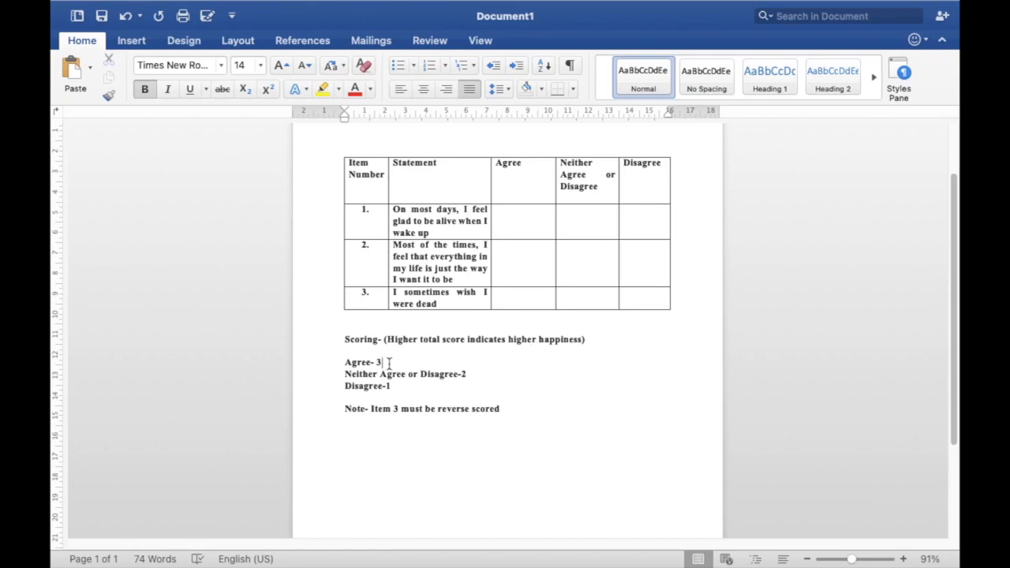
pyautogui.click(468, 375)
pyautogui.click(397, 387)
pyautogui.click(431, 232)
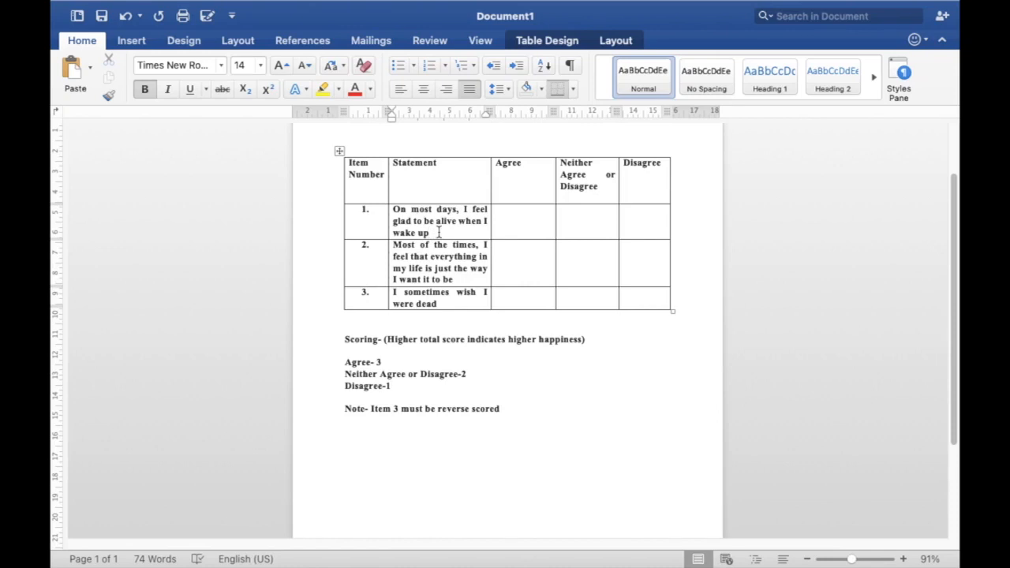
# Enter 3, 3 and 1 in the Agree column for items 1, 2 and 3, checking the reverse-scoring note
pyautogui.click(523, 230)
pyautogui.write('3')
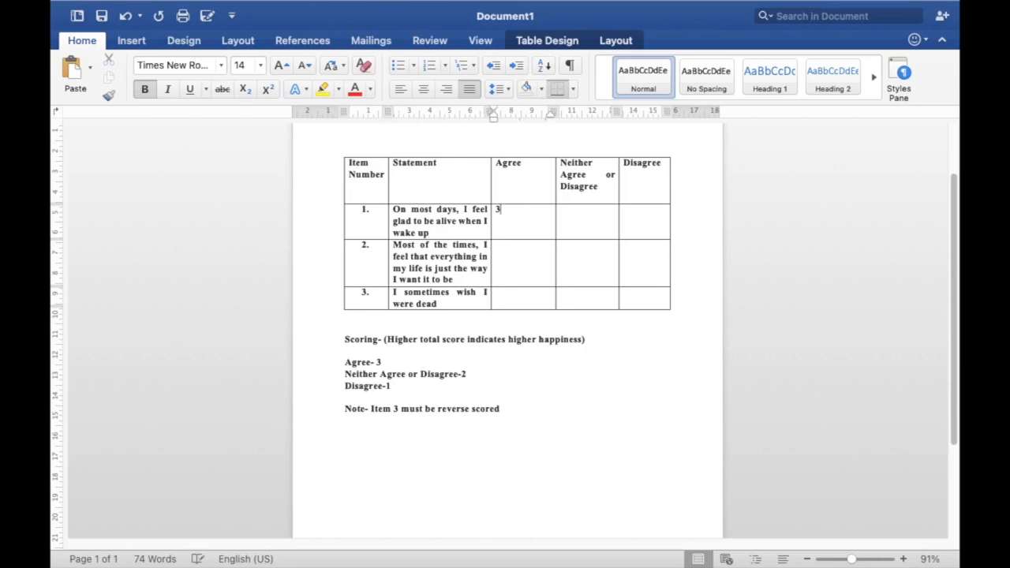
pyautogui.click(513, 264)
pyautogui.write('3')
pyautogui.scroll(-2, 402, 469)
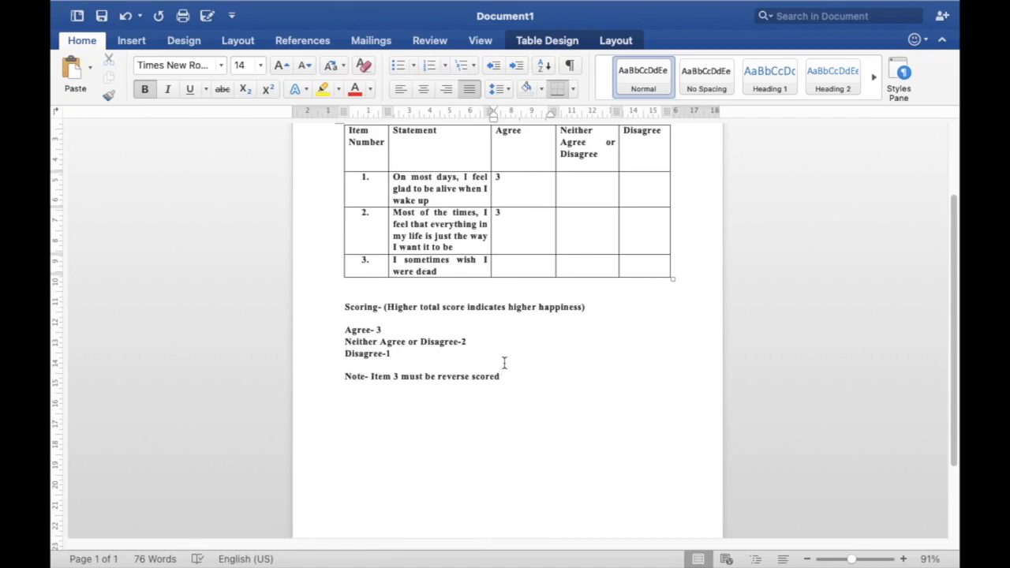
pyautogui.scroll(1, 474, 327)
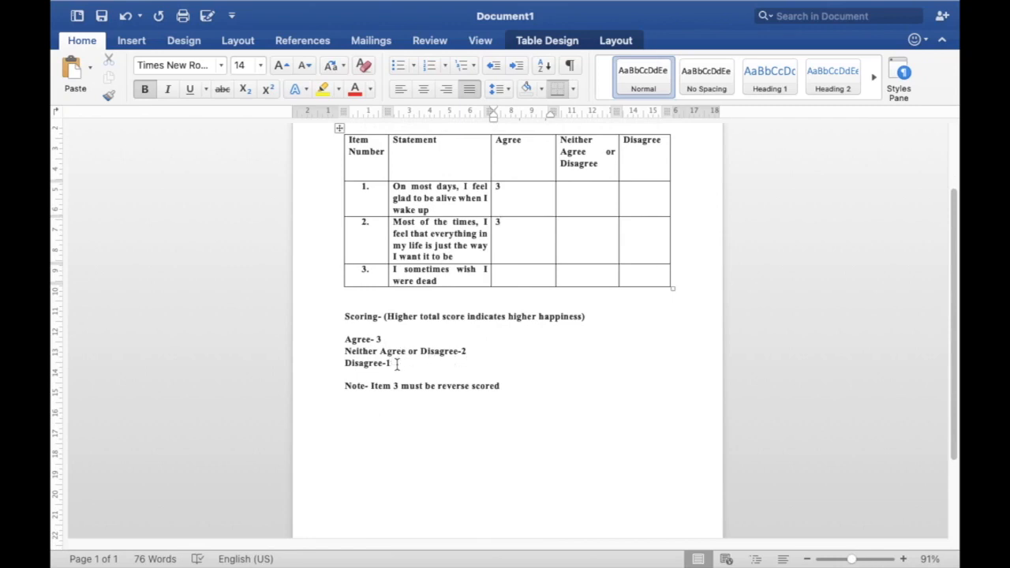
pyautogui.click(510, 280)
pyautogui.write('1')
pyautogui.moveTo(510, 387); pyautogui.dragTo(344, 388)
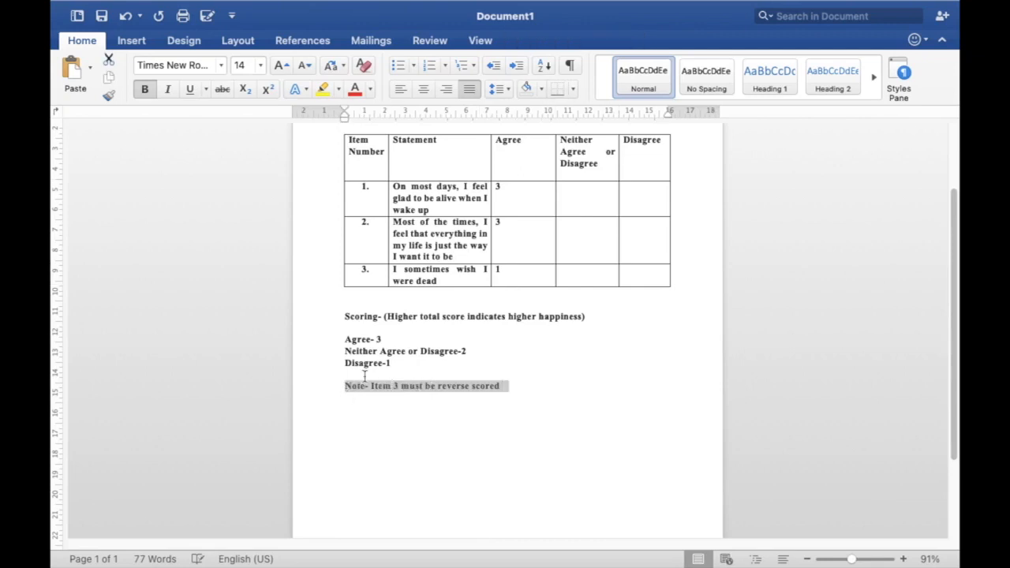
pyautogui.click(457, 341)
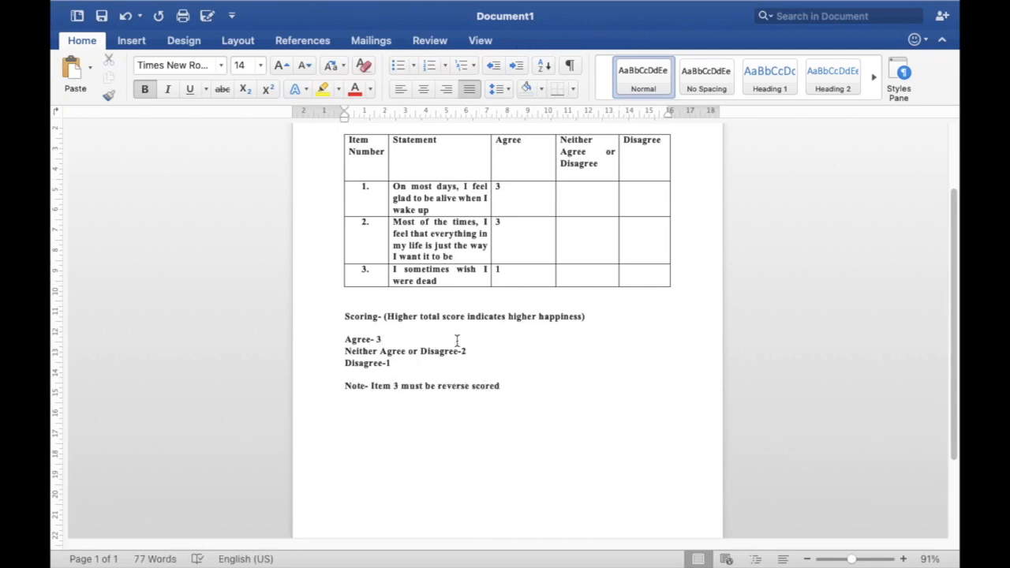
# Add the line "Total – 7/9" between the table and the scoring line, with a blank line below it
pyautogui.scroll(3, 497, 323)
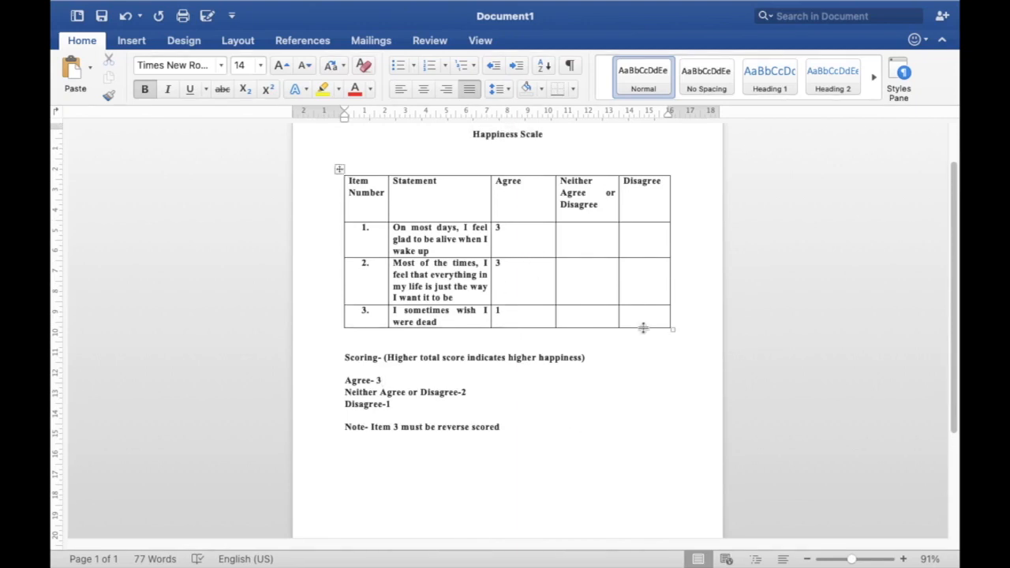
pyautogui.click(562, 341)
pyautogui.press('Return')
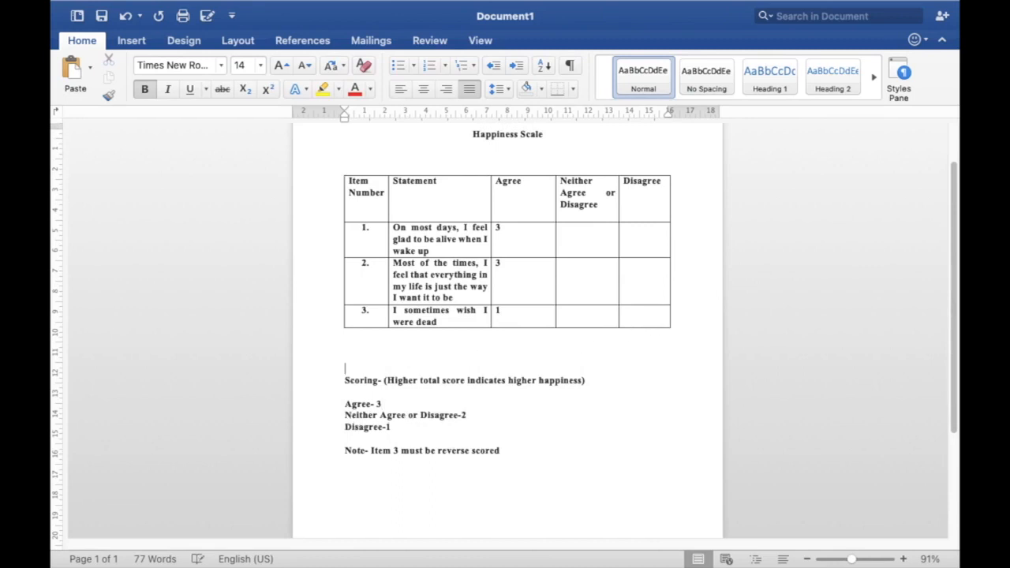
pyautogui.write('Total - 7')
pyautogui.press('Return')
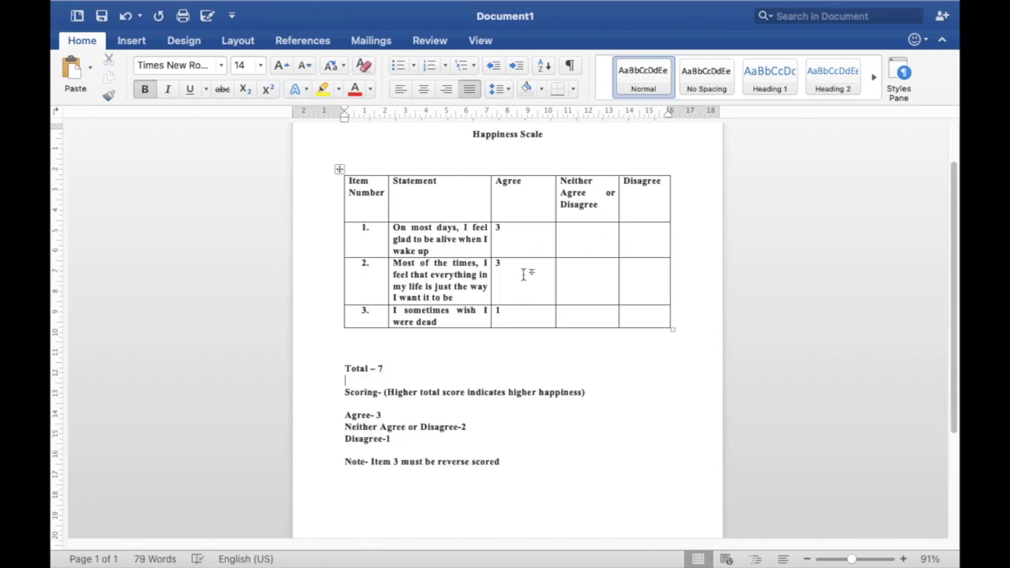
pyautogui.click(416, 369)
pyautogui.write('/9')
# Delete the note on reverse scoring and change item 3's Agree score to 3
pyautogui.moveTo(500, 466); pyautogui.dragTo(344, 463)
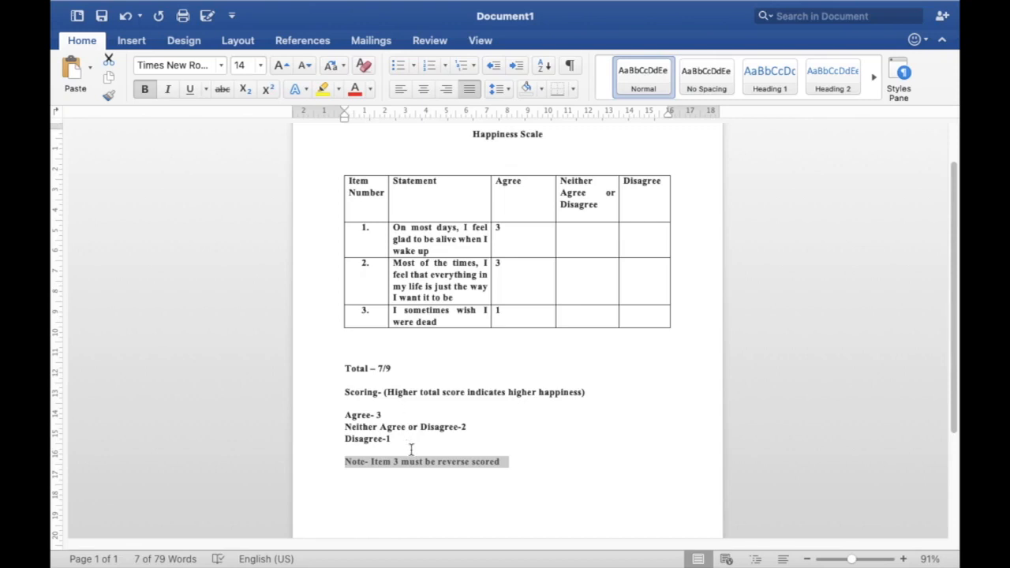
pyautogui.press('BackSpace')
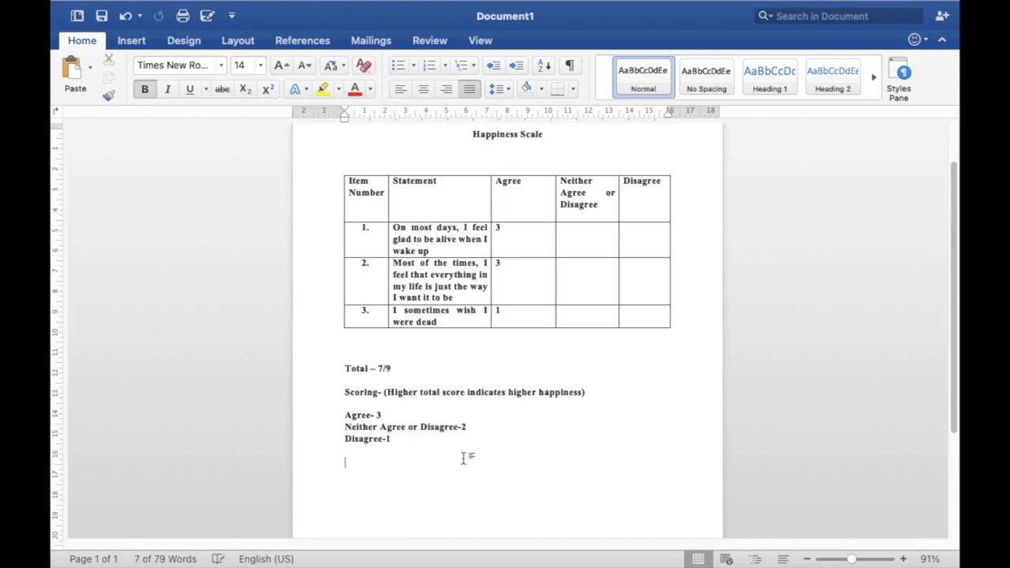
pyautogui.click(508, 315)
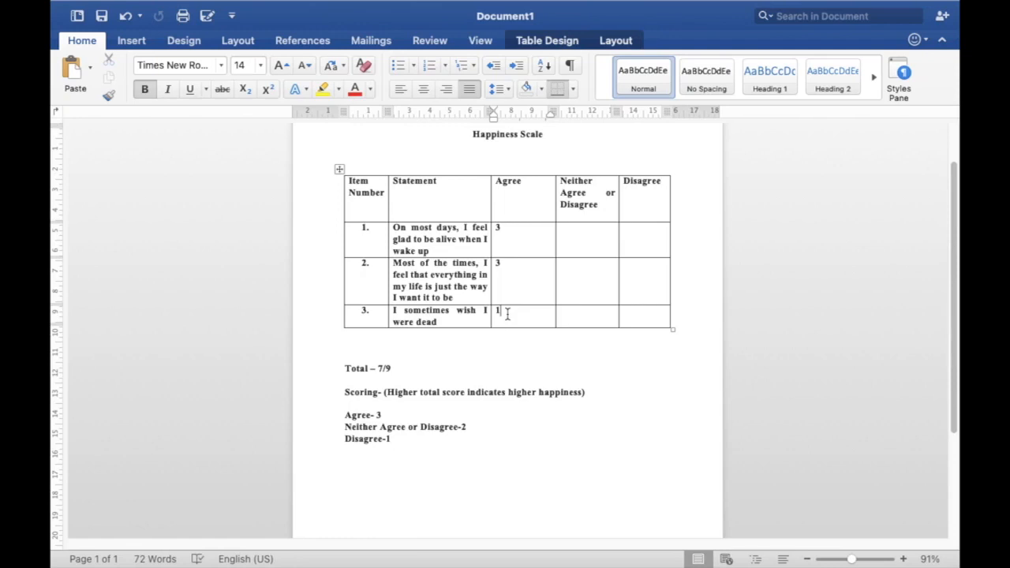
pyautogui.press('BackSpace')
pyautogui.write('3')
pyautogui.click(381, 369)
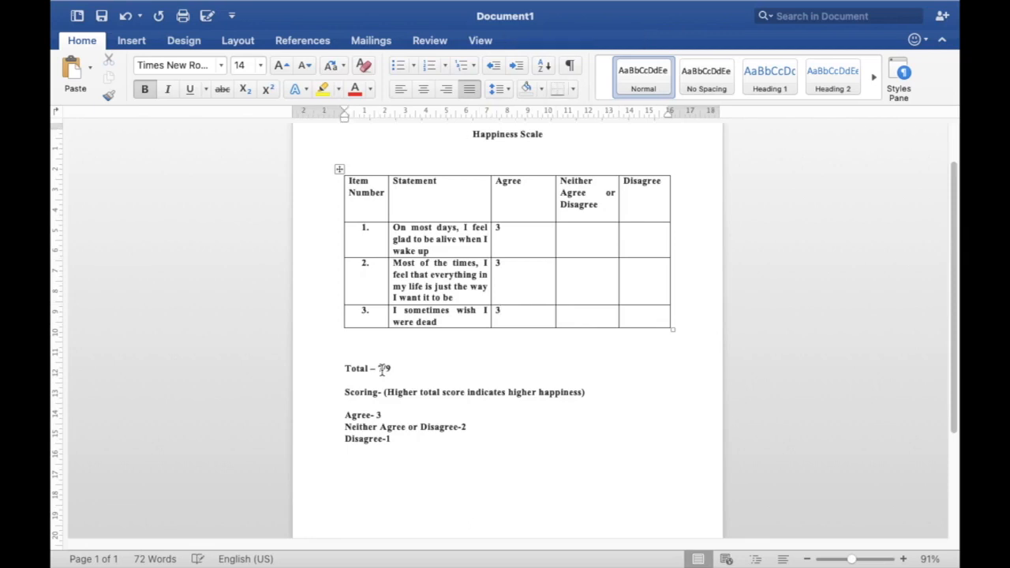
# Remove the score from the total line so that it reads "Total-"
pyautogui.moveTo(449, 322); pyautogui.dragTo(390, 315)
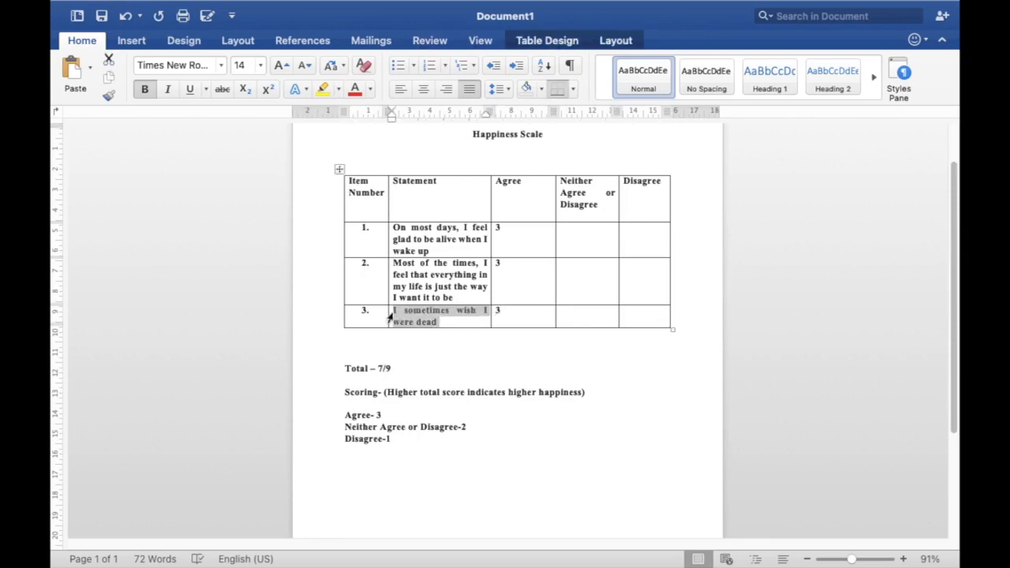
pyautogui.click(395, 369)
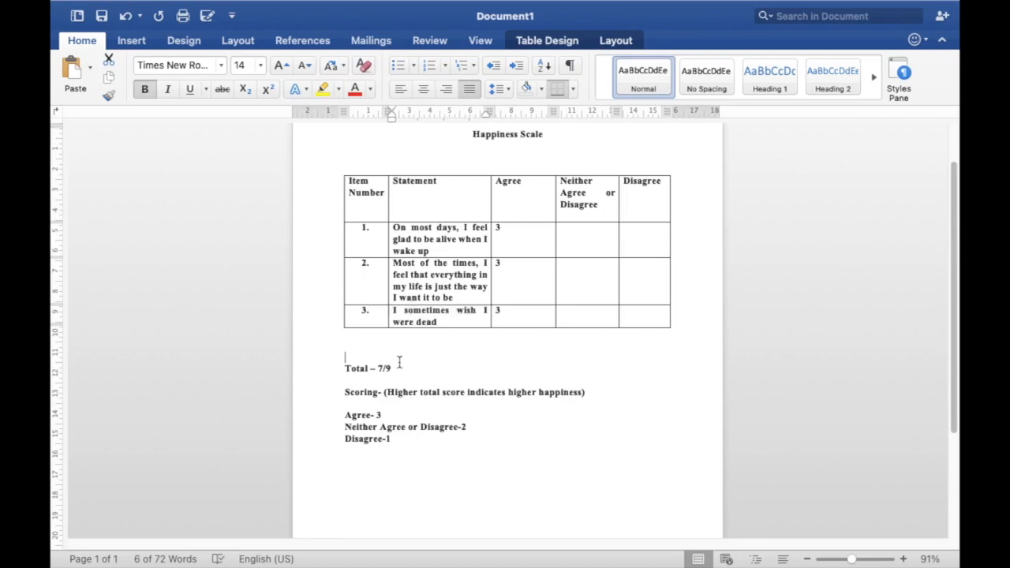
pyautogui.moveTo(395, 368); pyautogui.dragTo(375, 369)
pyautogui.press('BackSpace')
pyautogui.write('-')
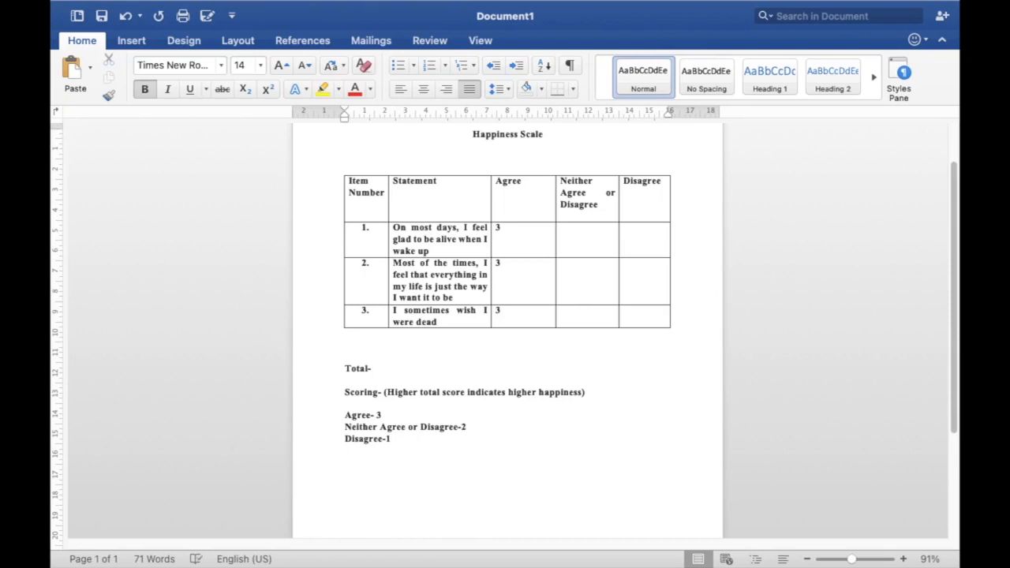
pyautogui.click(499, 312)
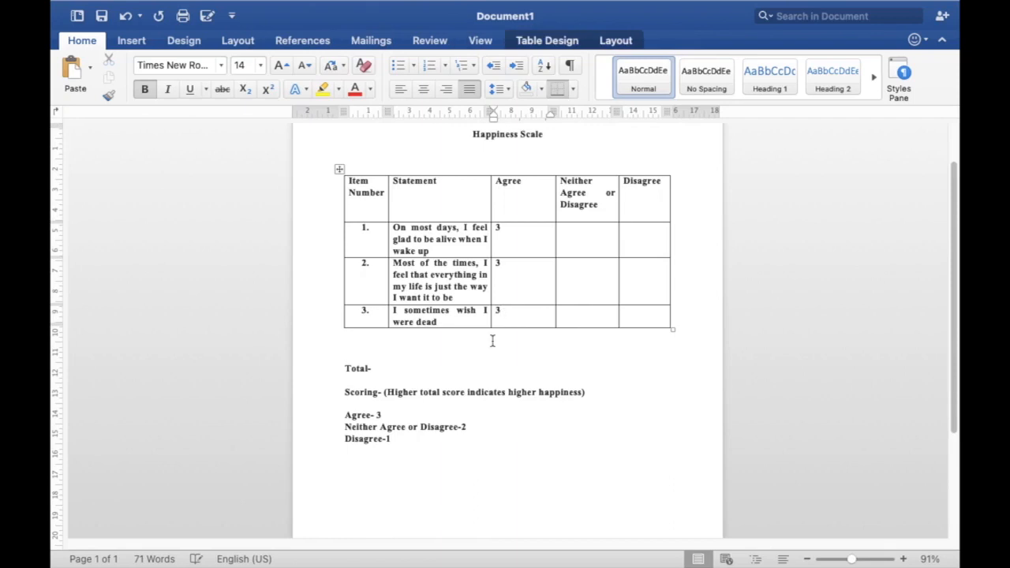
pyautogui.click(423, 377)
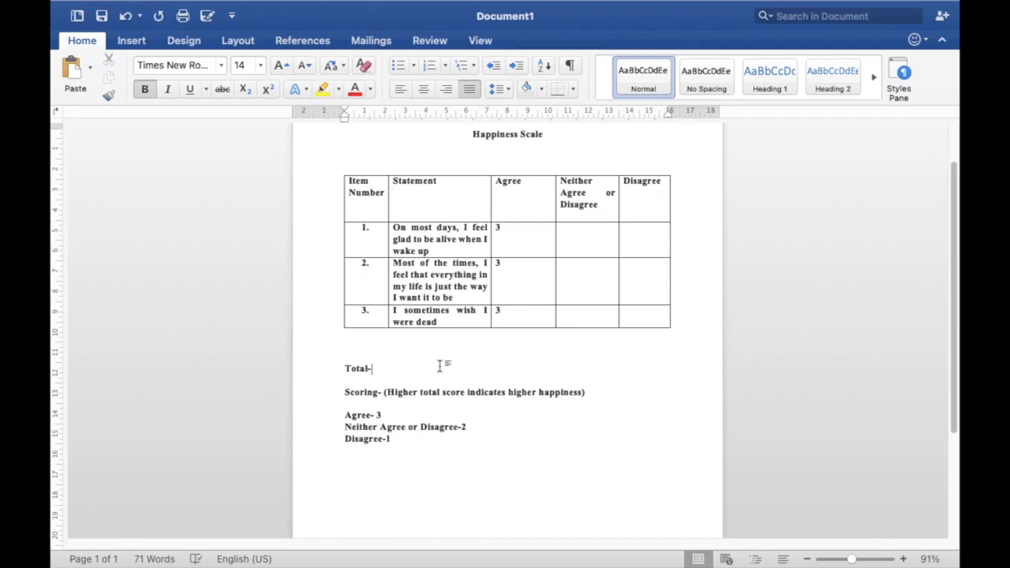
# Undo the edits to the total line and item 3's score, and the deletion of the reverse-scoring note
pyautogui.moveTo(170, 4)
pyautogui.click(181, 37)
pyautogui.click(180, 37)
pyautogui.click(181, 37)
pyautogui.click(180, 37)
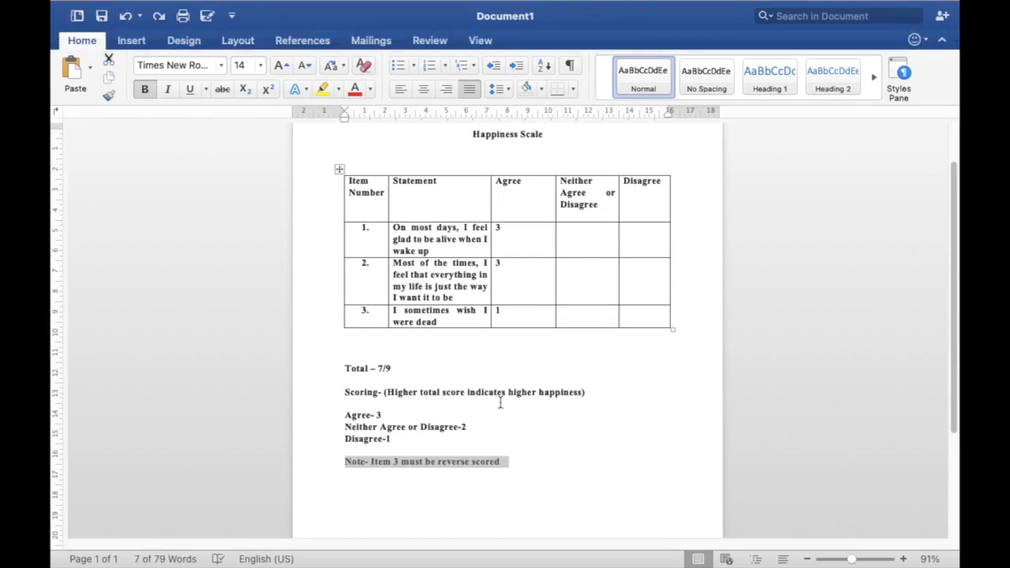
pyautogui.click(505, 464)
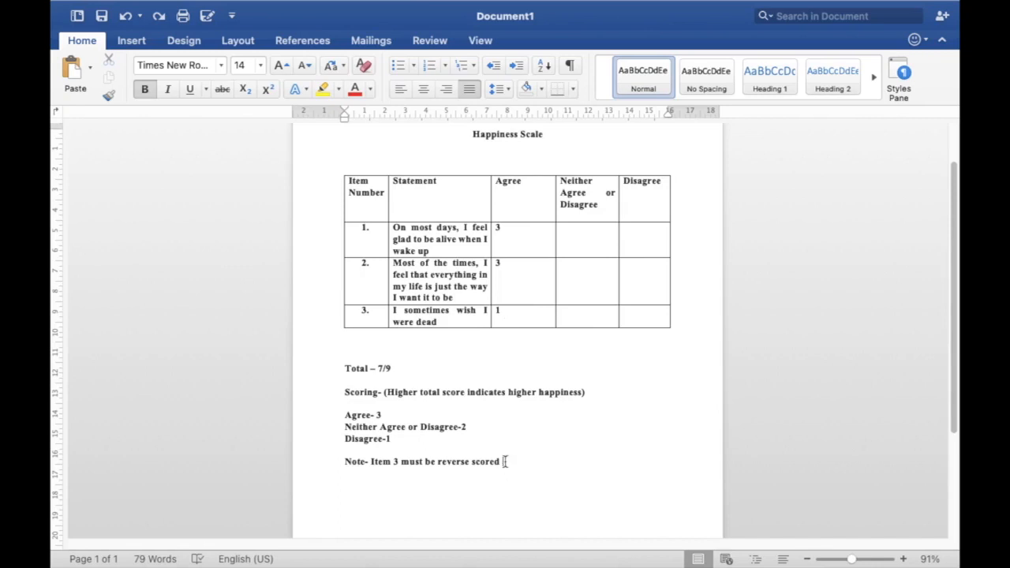
# Switch to the PSPPIRE Data Editor with the age and happiness data
pyautogui.click(213, 40)
pyautogui.click(213, 41)
pyautogui.click(213, 40)
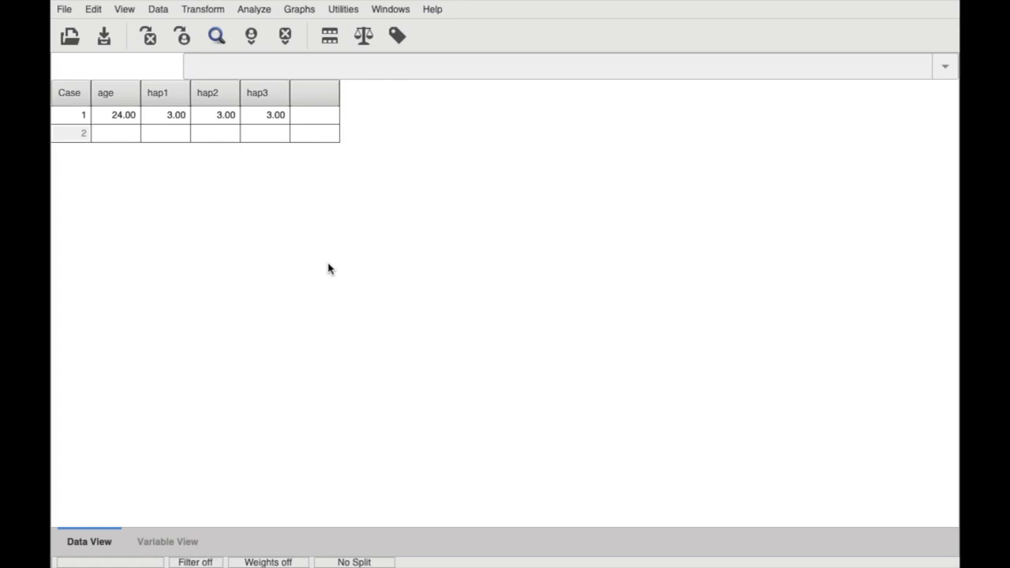
# Try the value 1 for hap3 in case 1 and restore it to 3
pyautogui.click(277, 118)
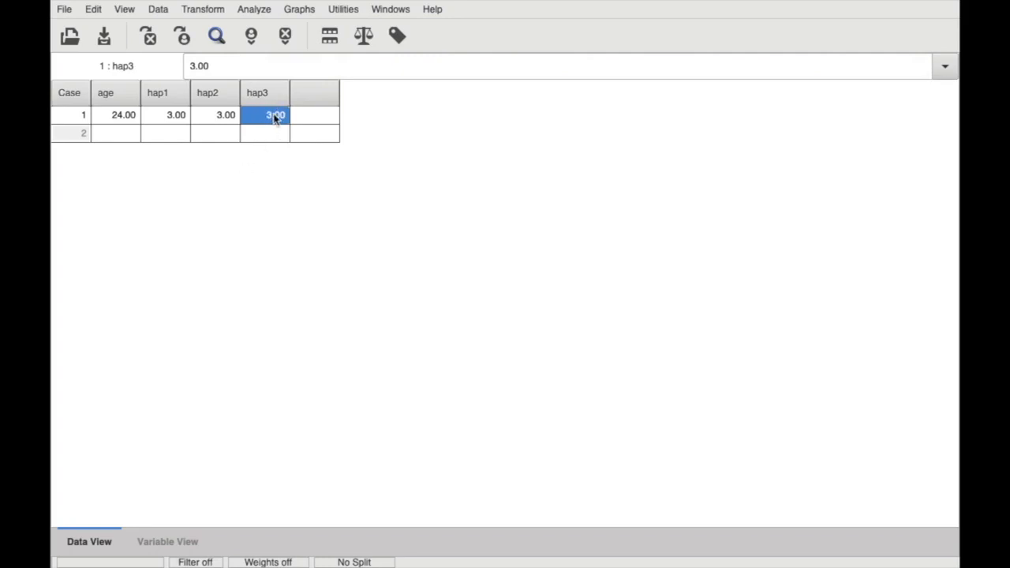
pyautogui.write('1')
pyautogui.click(267, 160)
pyautogui.write('3')
pyautogui.click(273, 186)
# Inspect the definition of the hap3 variable and return to the case data
pyautogui.click(167, 542)
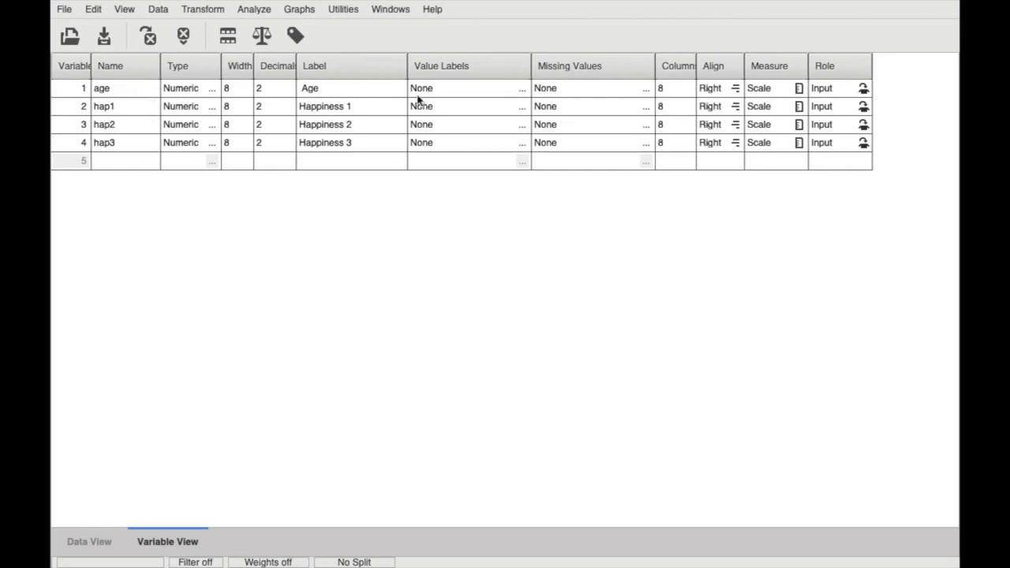
pyautogui.click(132, 143)
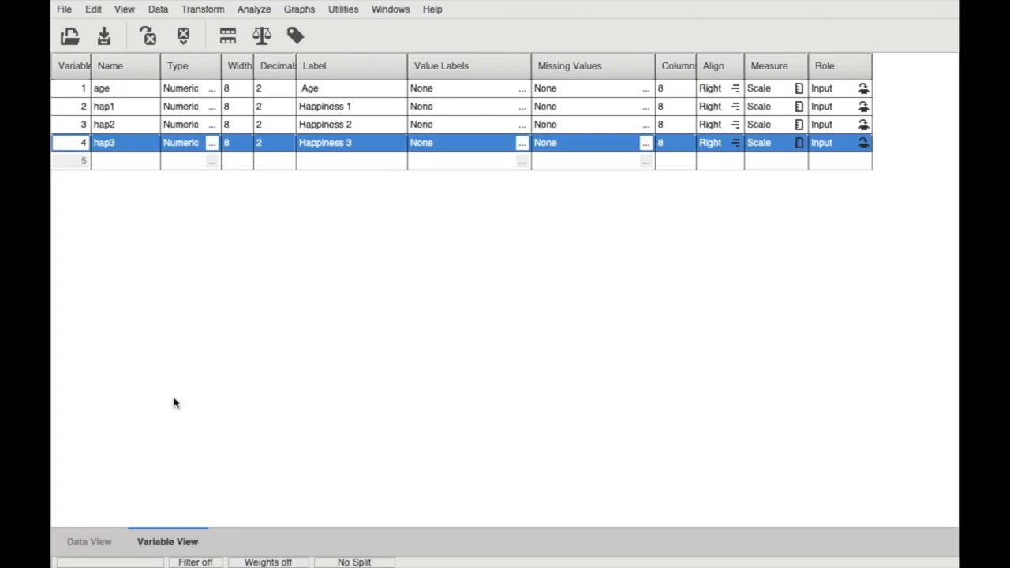
pyautogui.click(90, 555)
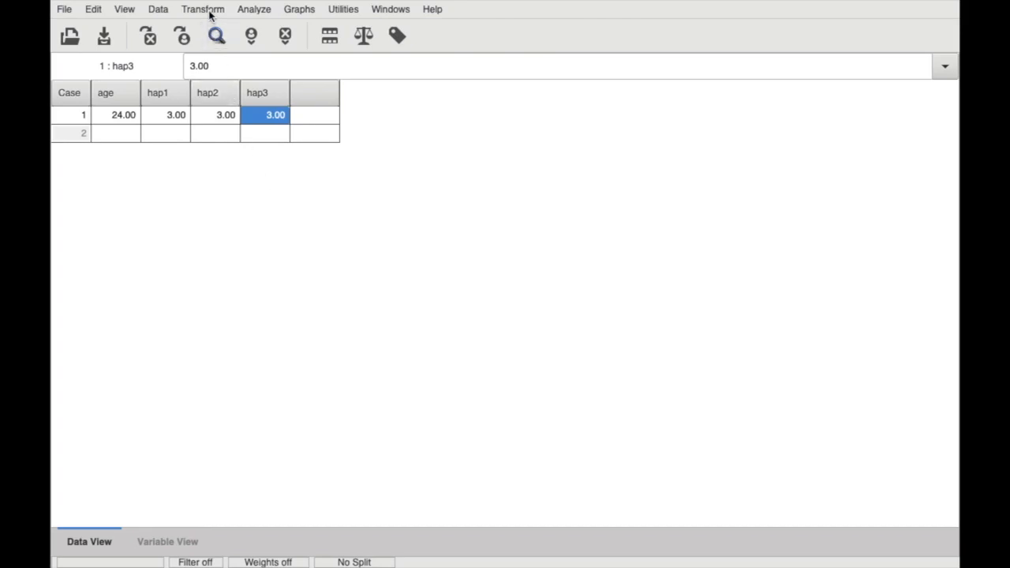
# Set up a recode into the same variable for Happiness 3 (hap3) and open its old and new value definitions
pyautogui.click(207, 10)
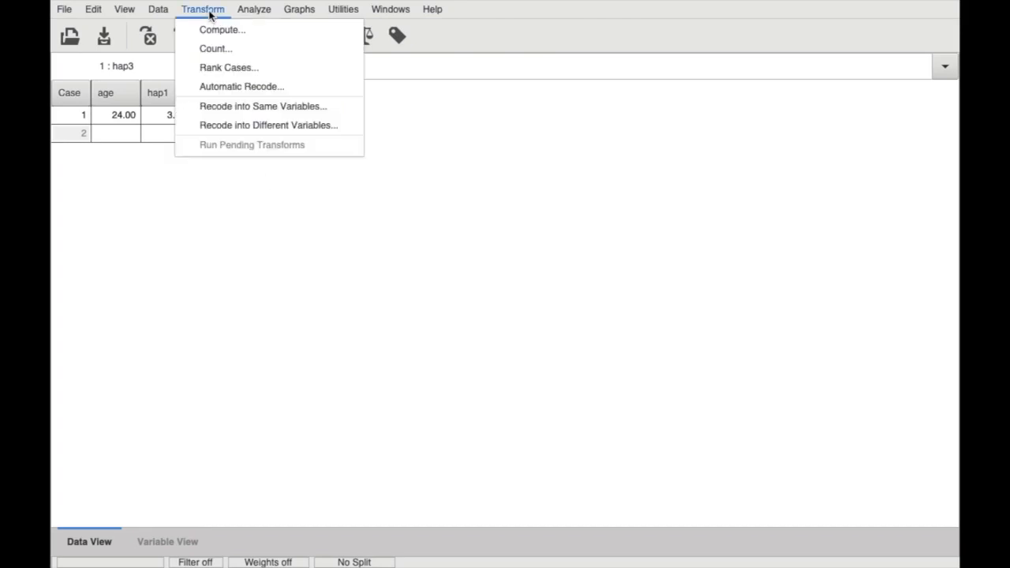
pyautogui.click(238, 109)
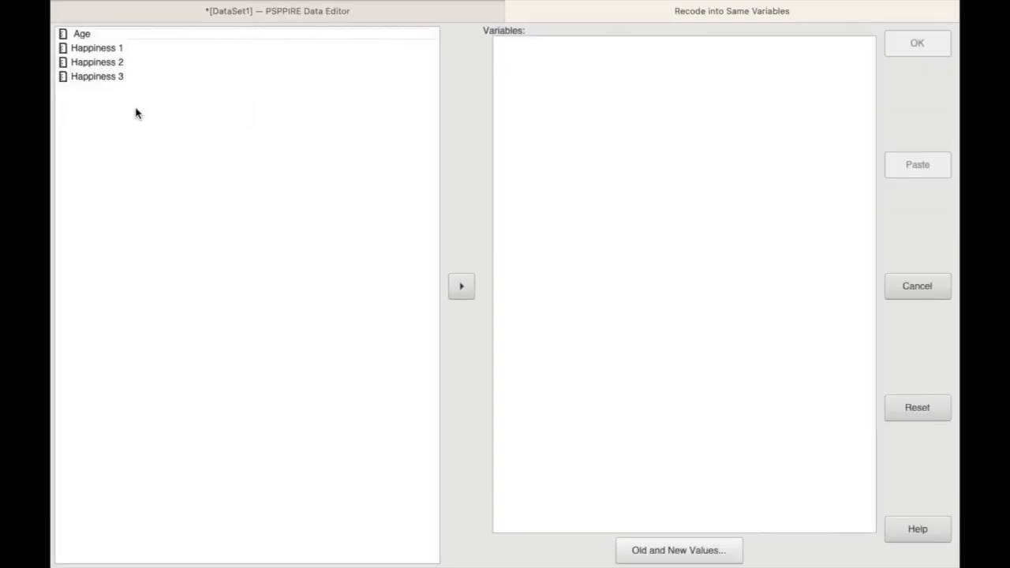
pyautogui.click(110, 83)
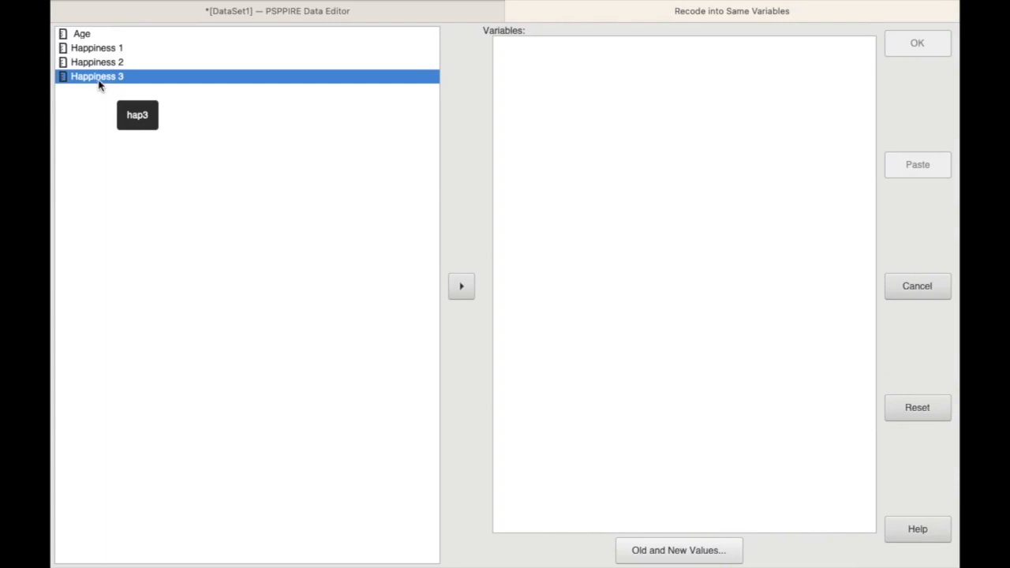
pyautogui.click(462, 286)
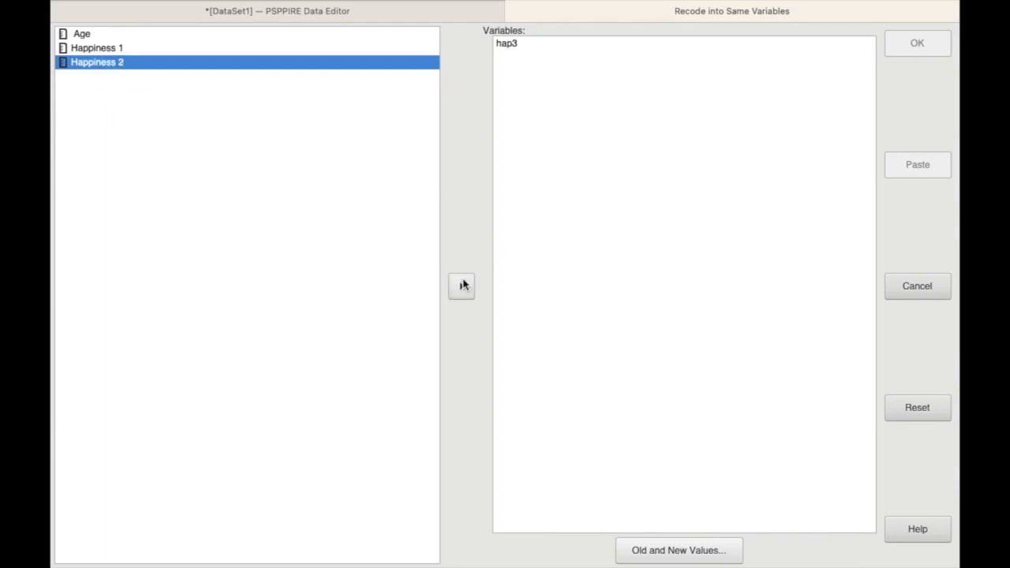
pyautogui.click(663, 552)
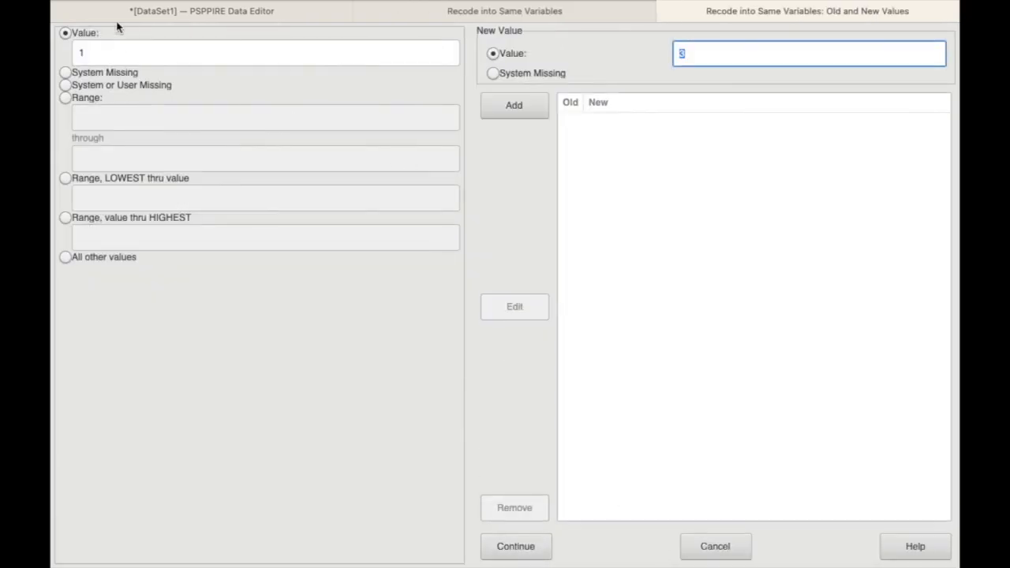
# Clear the leftover old and new values and add a recode rule changing 1 to 3
pyautogui.click(107, 49)
pyautogui.press('BackSpace')
pyautogui.moveTo(657, 4)
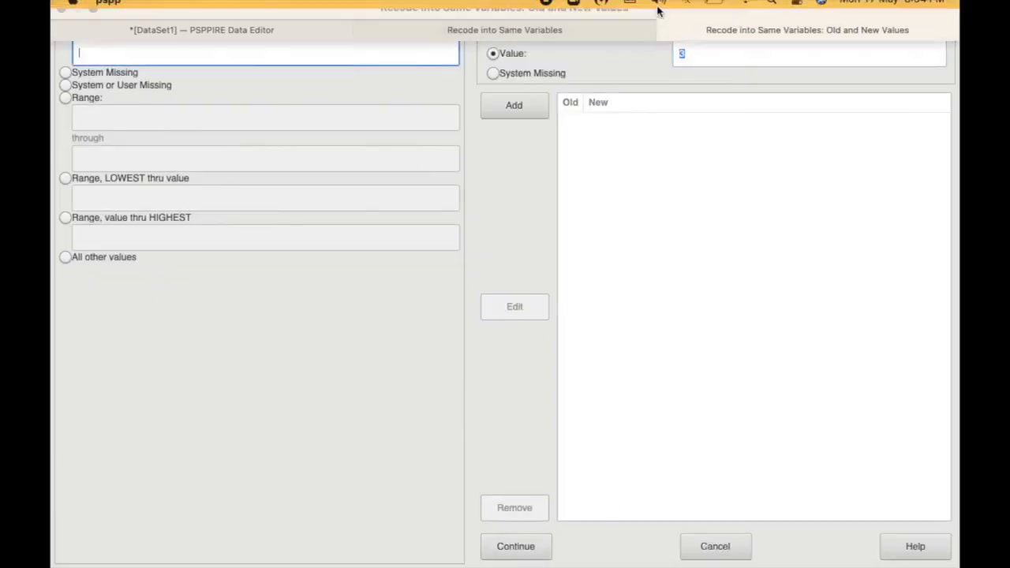
pyautogui.click(739, 60)
pyautogui.press('BackSpace')
pyautogui.click(151, 51)
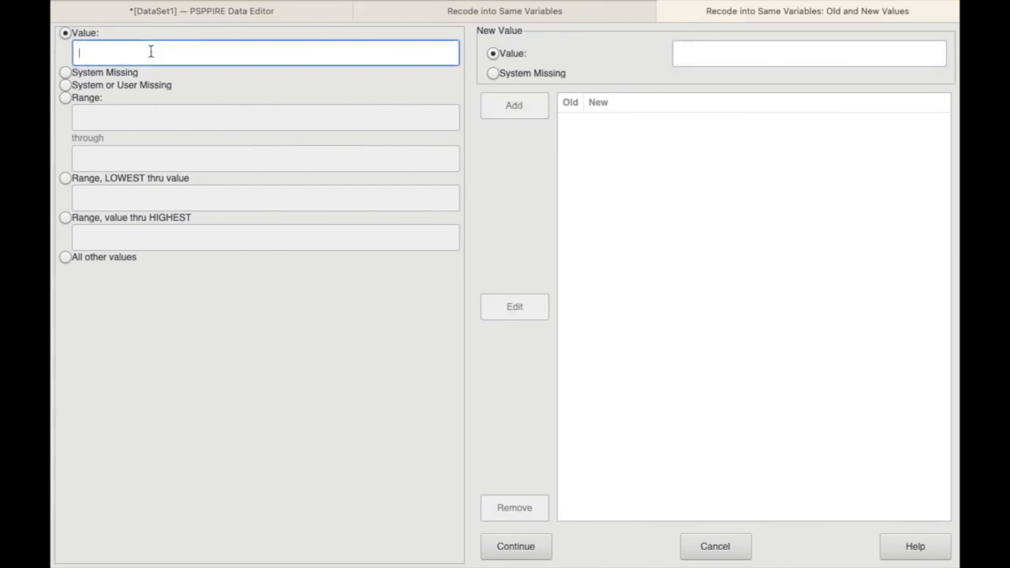
pyautogui.write('1')
pyautogui.click(710, 50)
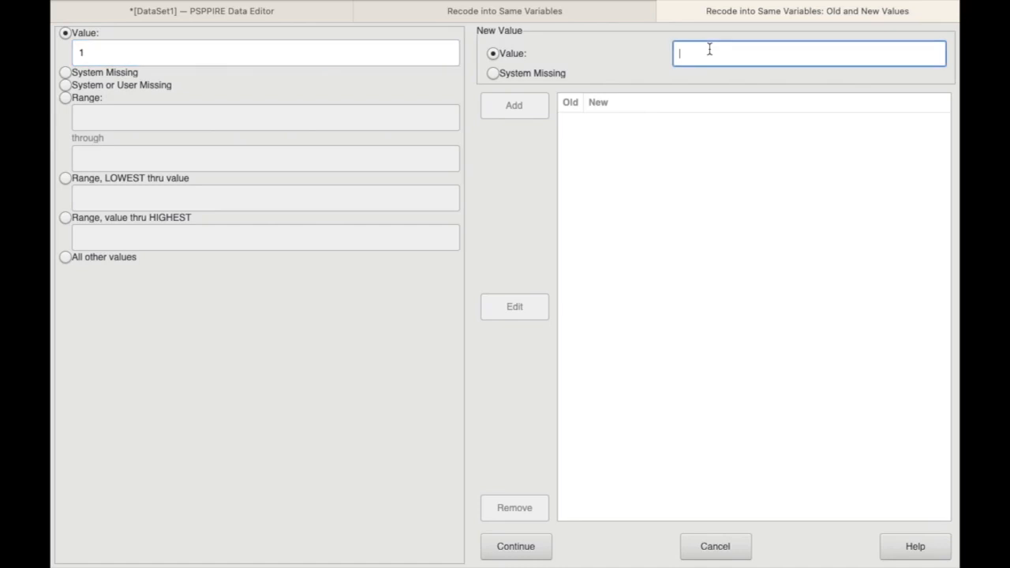
pyautogui.write('3')
pyautogui.click(536, 111)
# Add a recode rule for hap3 that maps old value 2 to new value 2
pyautogui.click(176, 56)
pyautogui.press('BackSpace')
pyautogui.write('2')
pyautogui.click(756, 61)
pyautogui.press('BackSpace')
pyautogui.write('2')
pyautogui.click(522, 114)
# Add a recode rule for hap3 that maps old value 3 to new value 1
pyautogui.click(113, 50)
pyautogui.press('BackSpace')
pyautogui.write('3')
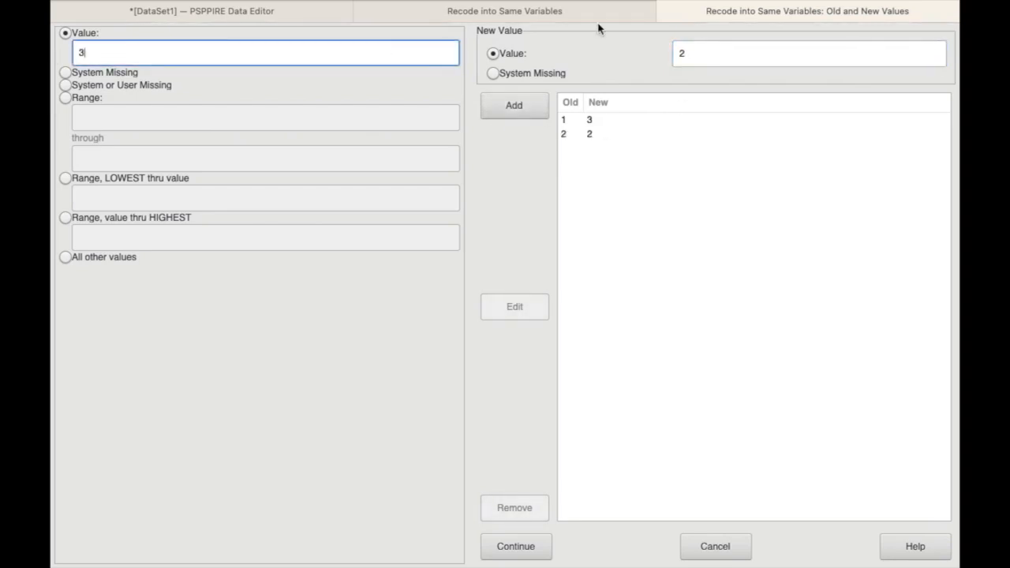
pyautogui.click(712, 60)
pyautogui.press('BackSpace')
pyautogui.write('1')
pyautogui.click(512, 111)
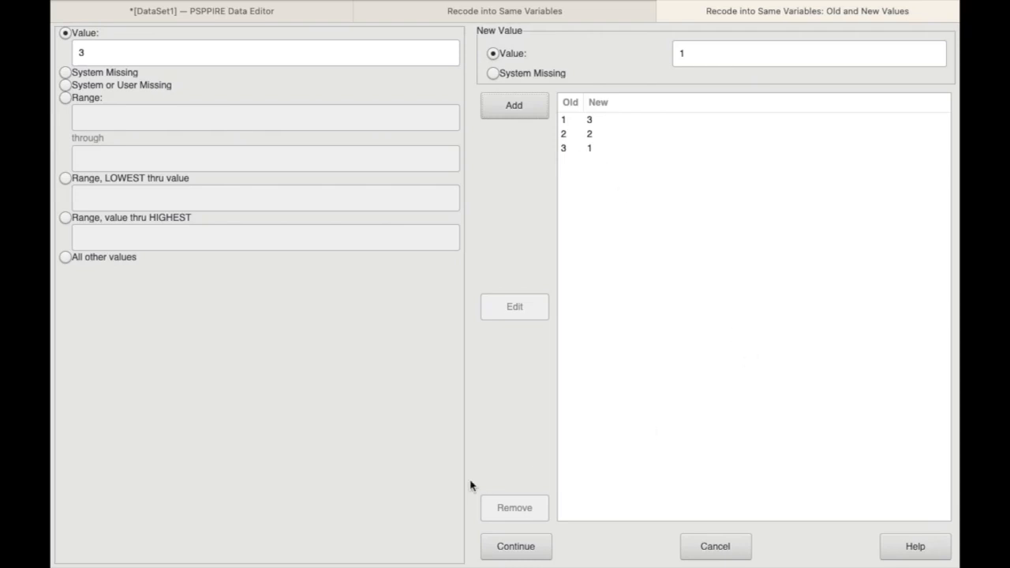
# Accept the recode rules, run the recode of hap3 and return to the case data
pyautogui.click(517, 547)
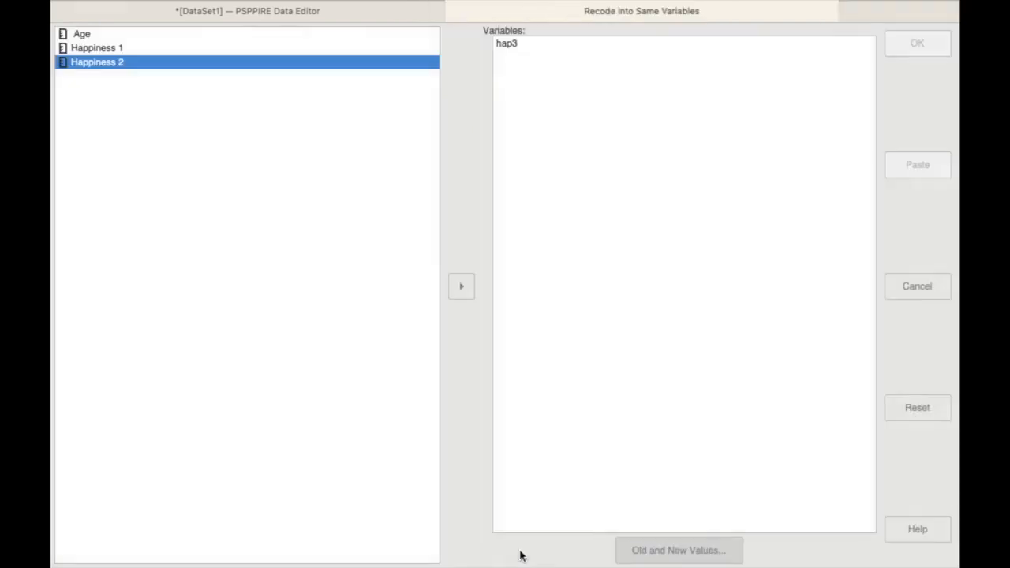
pyautogui.click(937, 54)
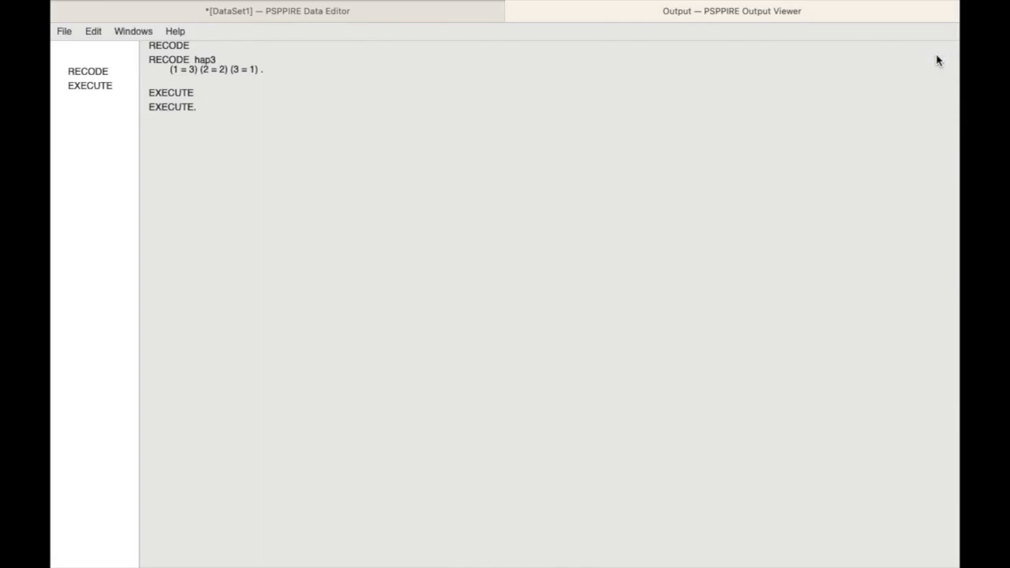
pyautogui.click(382, 16)
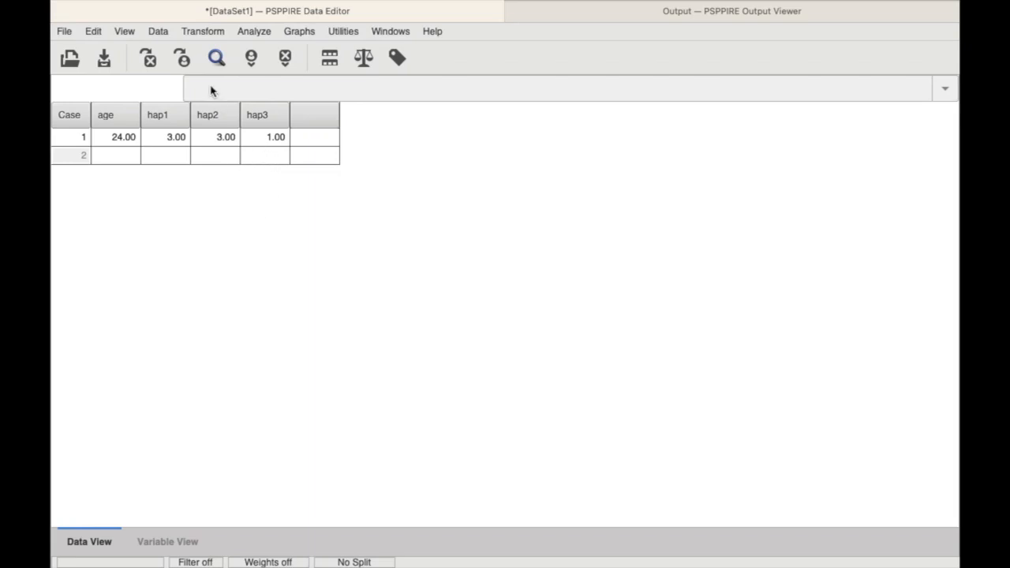
# Reset the Compute Variable settings and build the numeric expression hap1+hap2+hap3
pyautogui.click(198, 31)
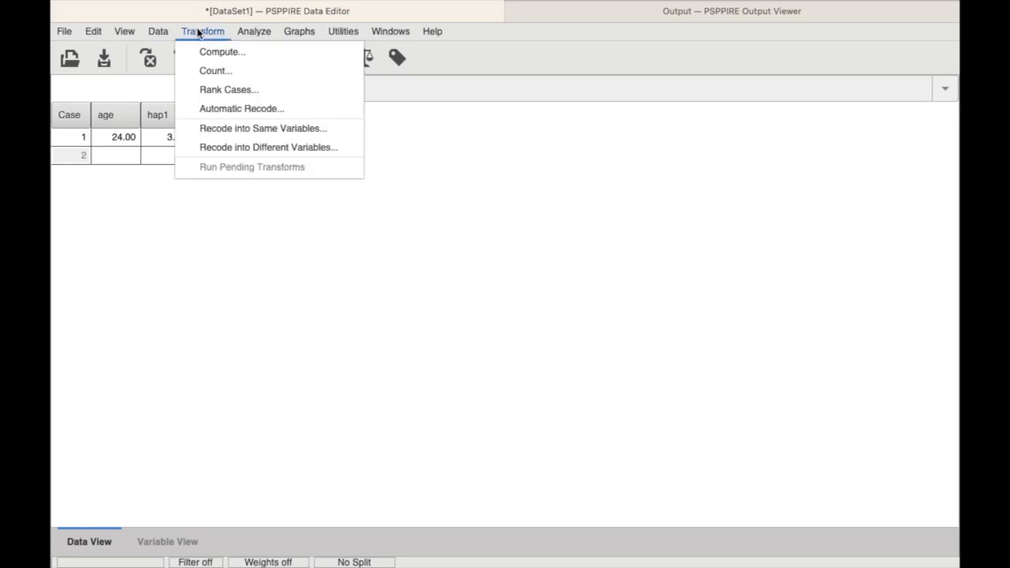
pyautogui.click(214, 53)
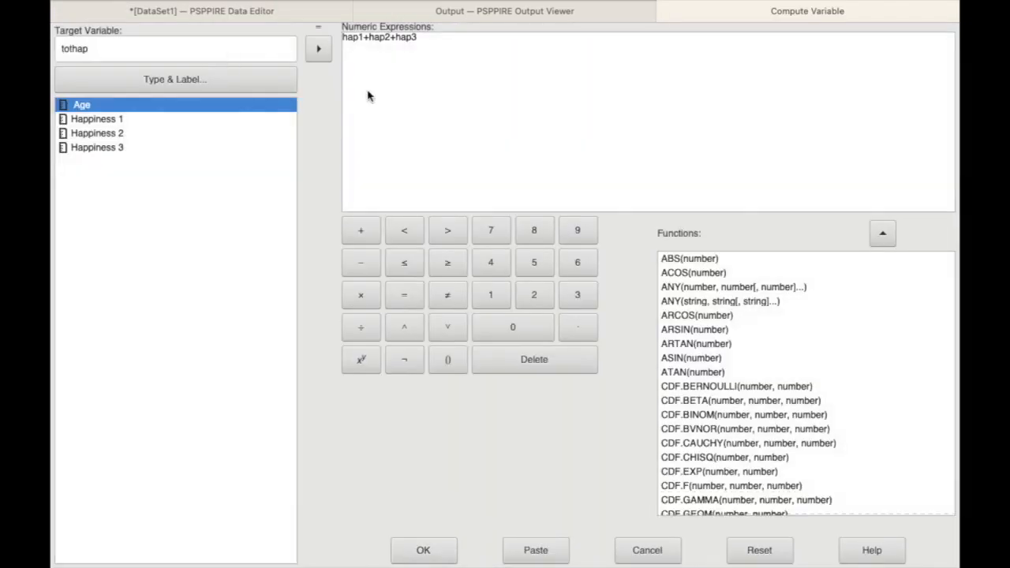
pyautogui.click(758, 548)
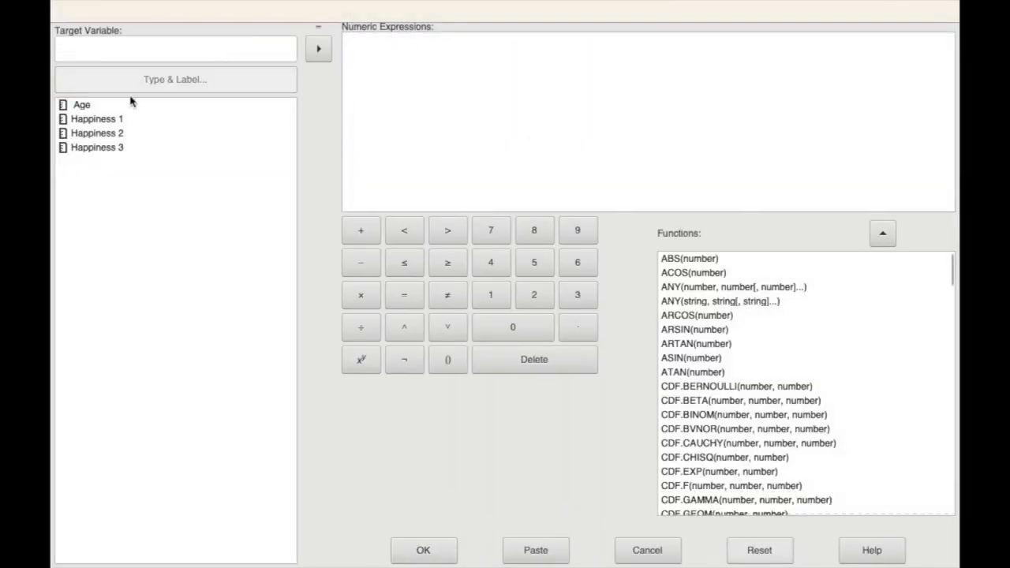
pyautogui.click(107, 123)
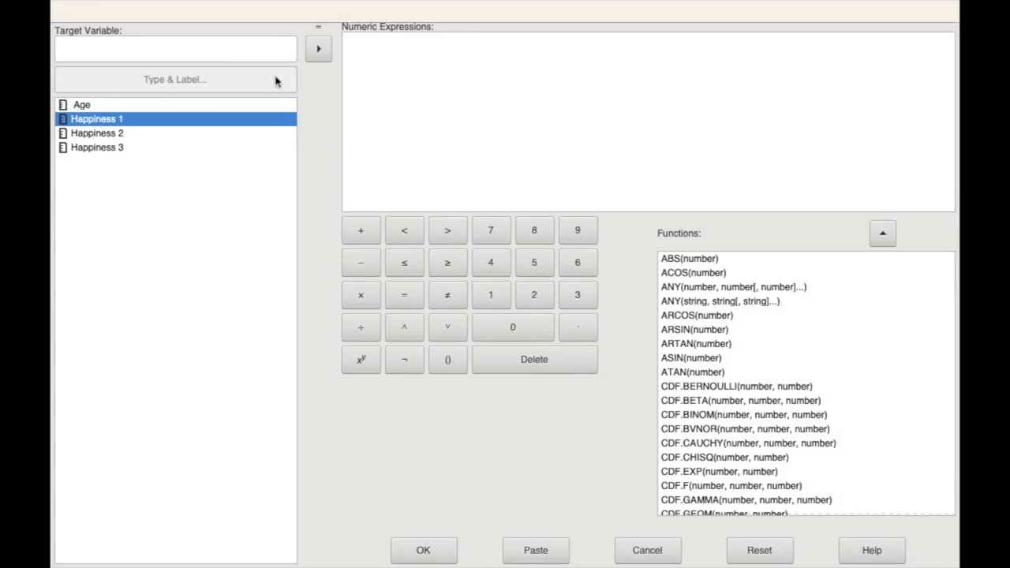
pyautogui.click(318, 52)
pyautogui.click(361, 229)
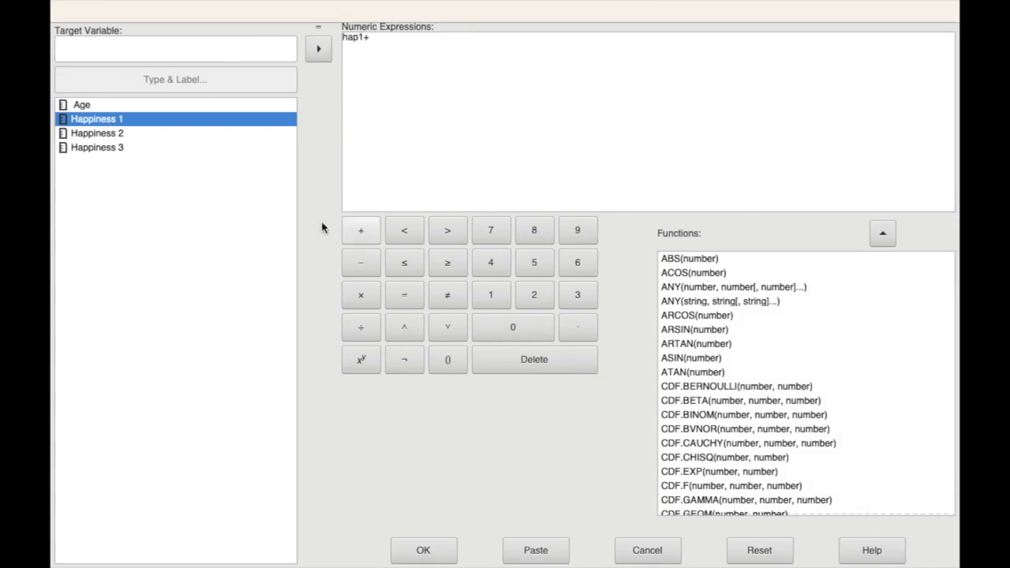
pyautogui.click(120, 135)
pyautogui.click(318, 49)
pyautogui.click(363, 234)
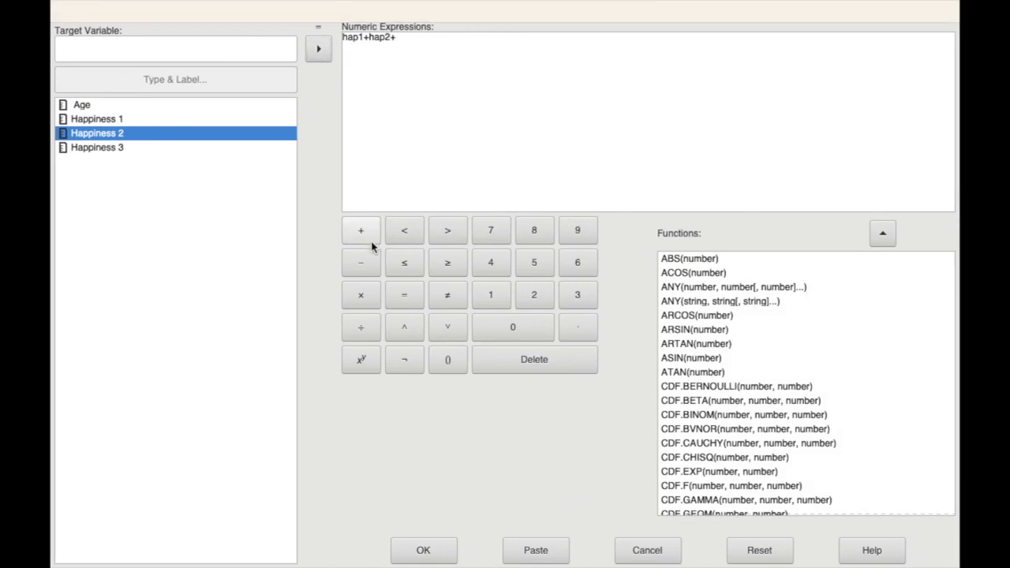
pyautogui.click(123, 151)
pyautogui.click(316, 46)
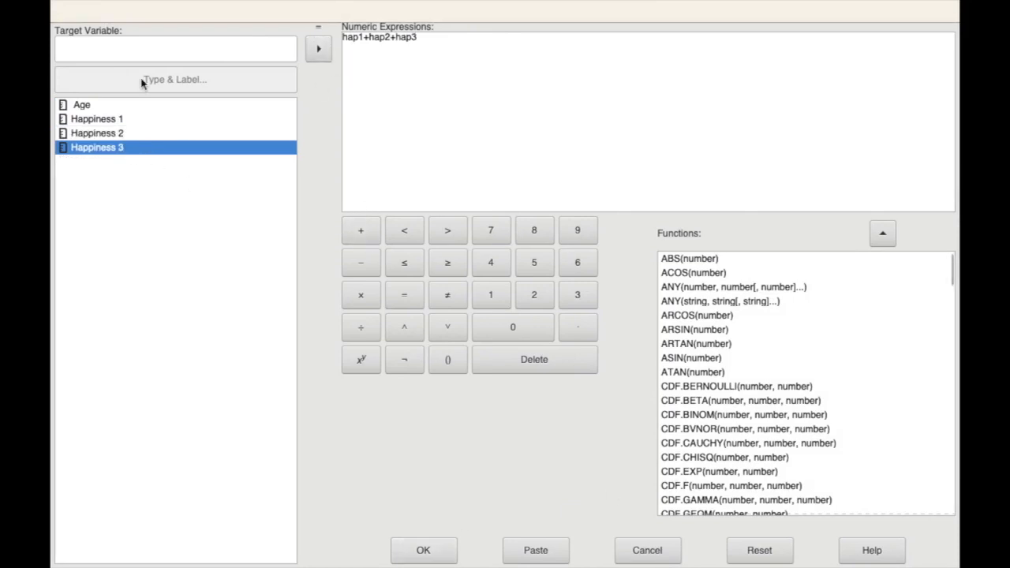
# Name the target variable of the computation tothap
pyautogui.click(123, 49)
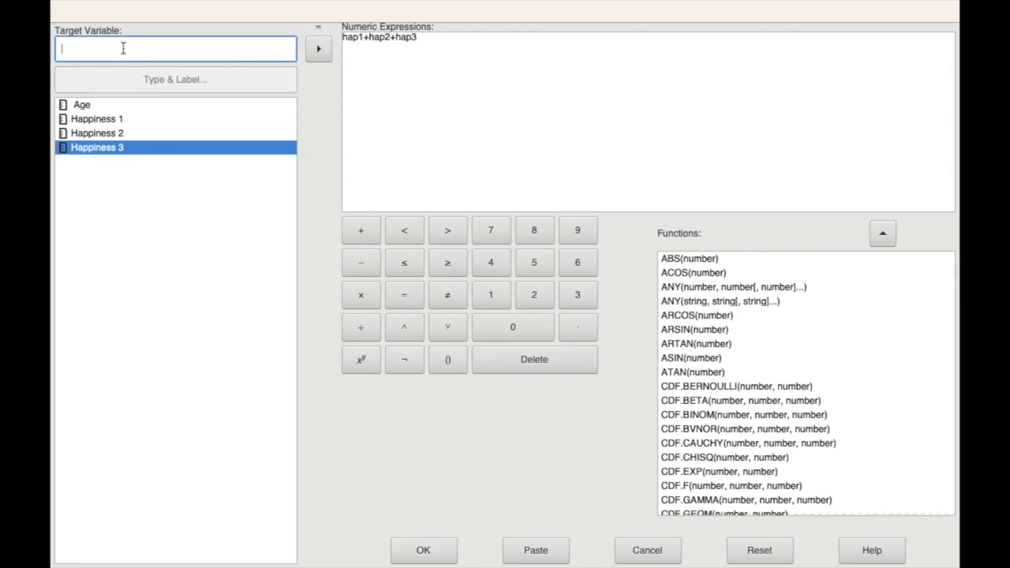
pyautogui.write('tothP')
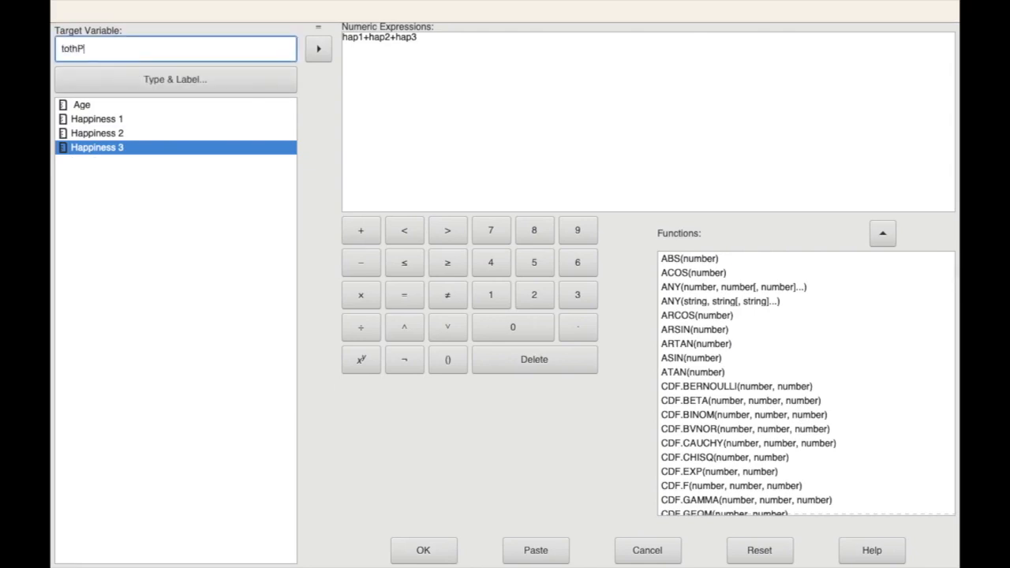
pyautogui.press('BackSpace')
pyautogui.write('A')
pyautogui.press('BackSpace')
pyautogui.write('ap')
# Give the tothap variable the custom label "Total Happiness" instead of using the expression as its label
pyautogui.click(122, 79)
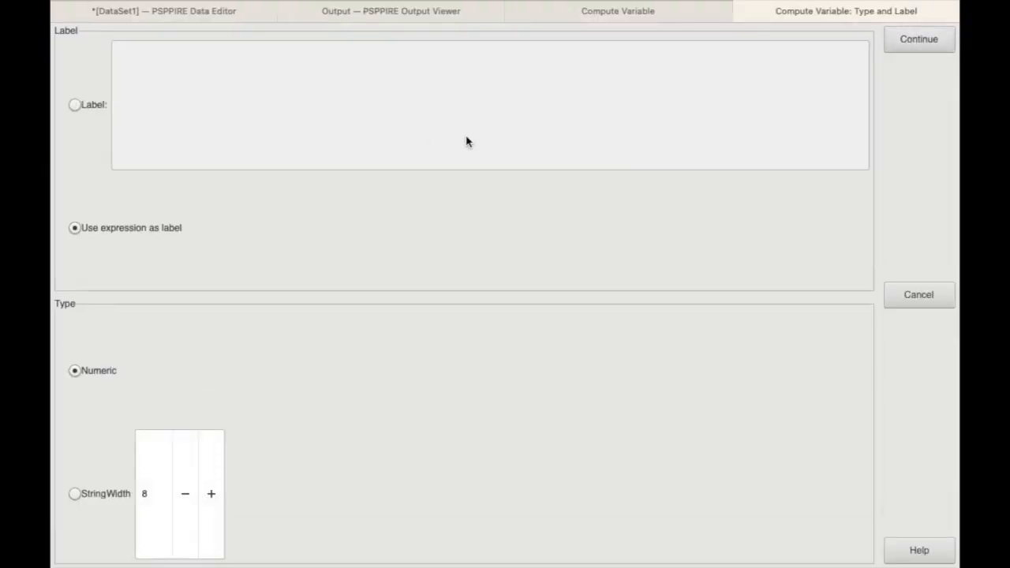
pyautogui.click(74, 105)
pyautogui.write('Total Hap')
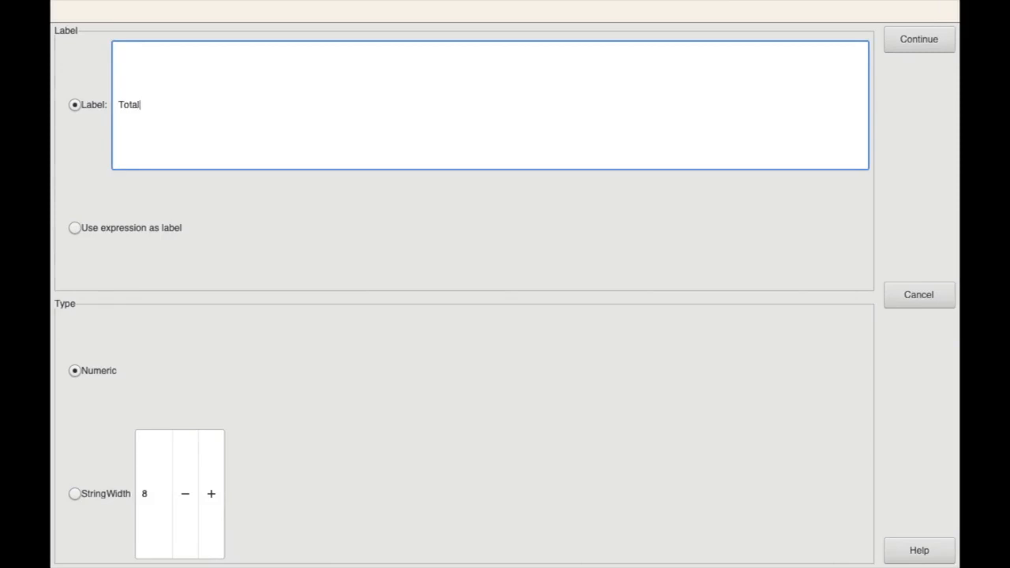
pyautogui.write('piness')
pyautogui.click(910, 39)
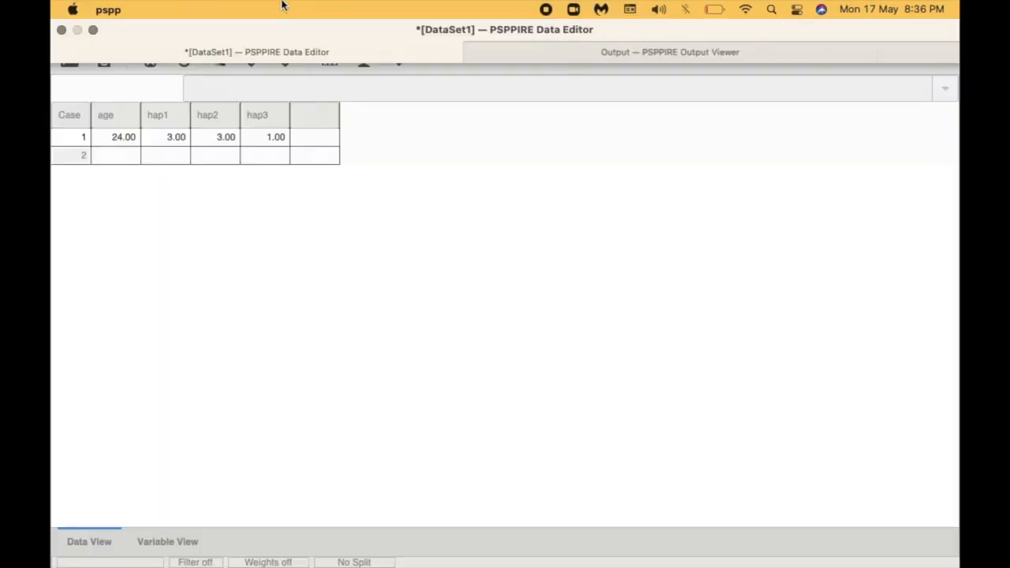
# Run the tothap computation from hap1+hap2+hap3, then check the new variable's definition and return to the case data
pyautogui.click(210, 33)
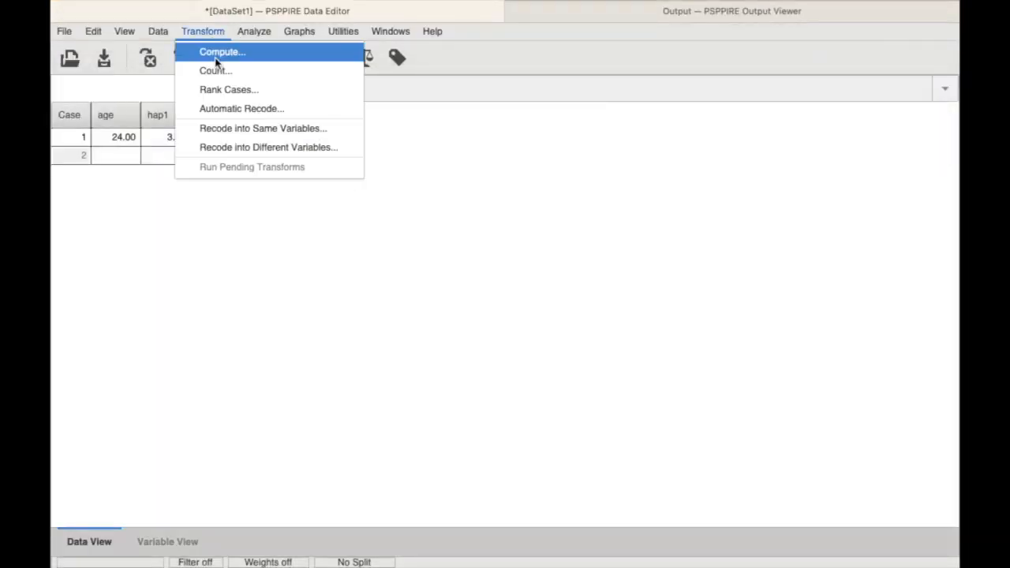
pyautogui.click(219, 50)
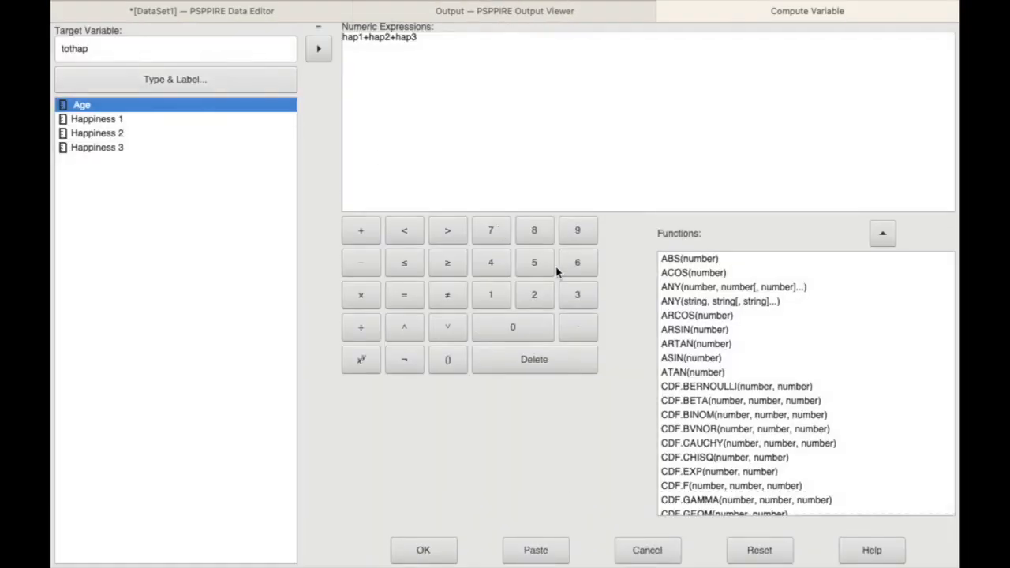
pyautogui.click(449, 551)
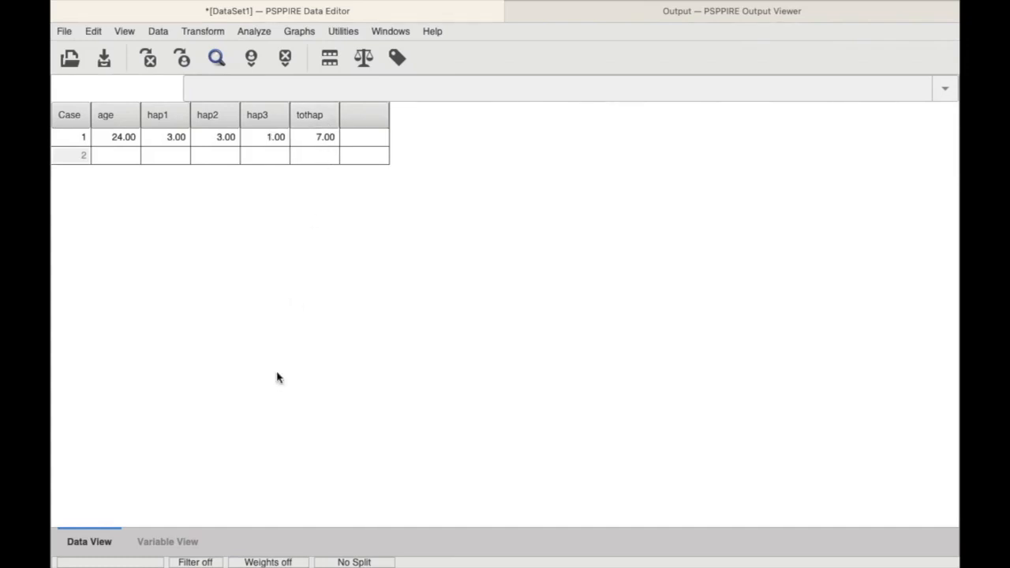
pyautogui.click(170, 537)
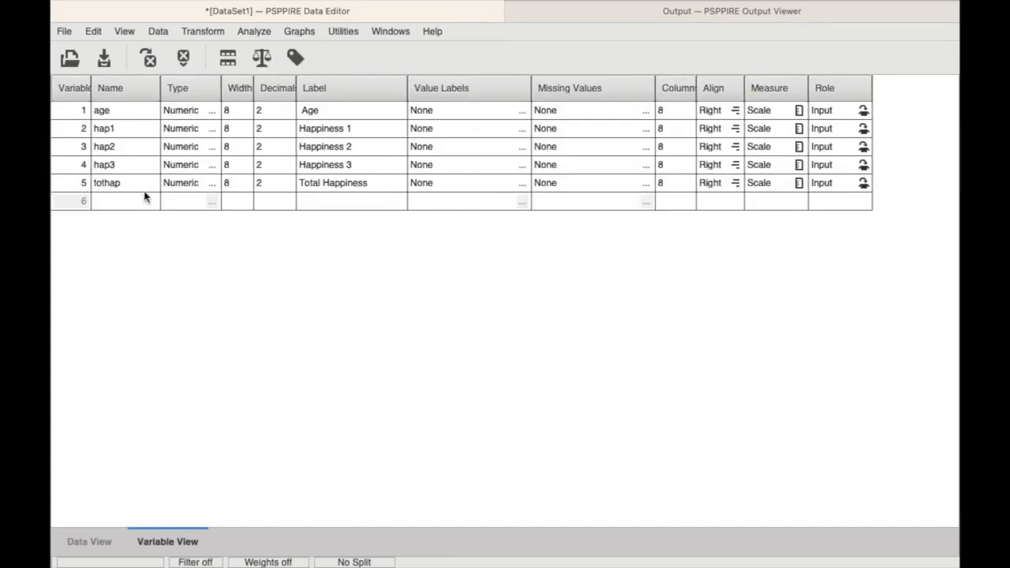
pyautogui.click(111, 542)
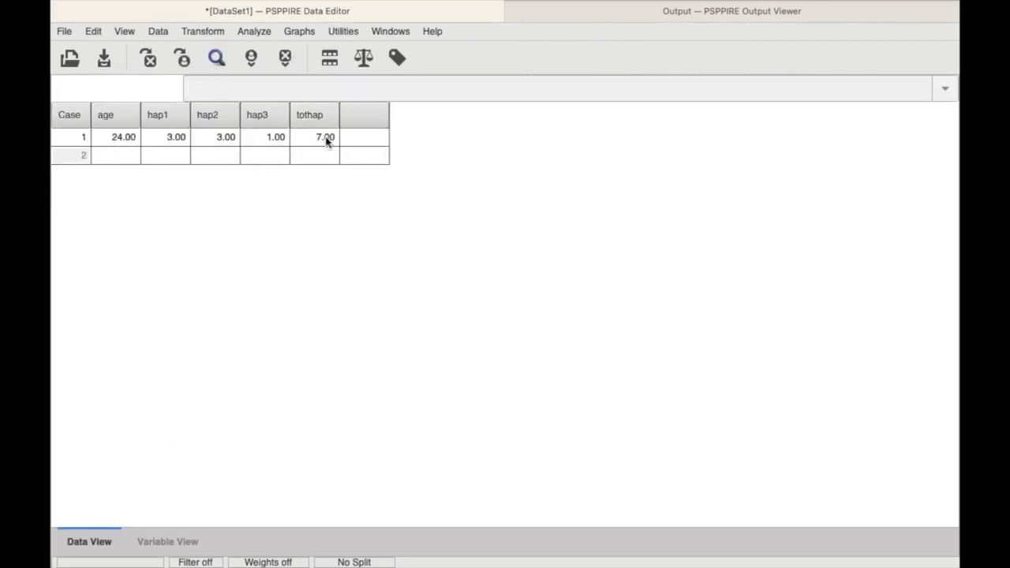